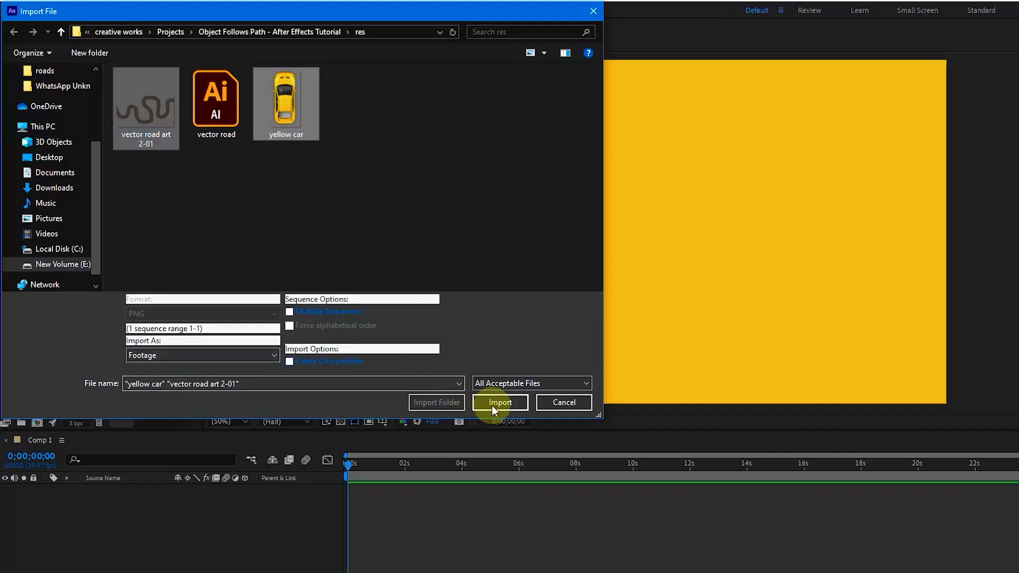
- Import the "vector road art 2-01" and "yellow car" images and add the road image to Comp 1
click(494, 403)
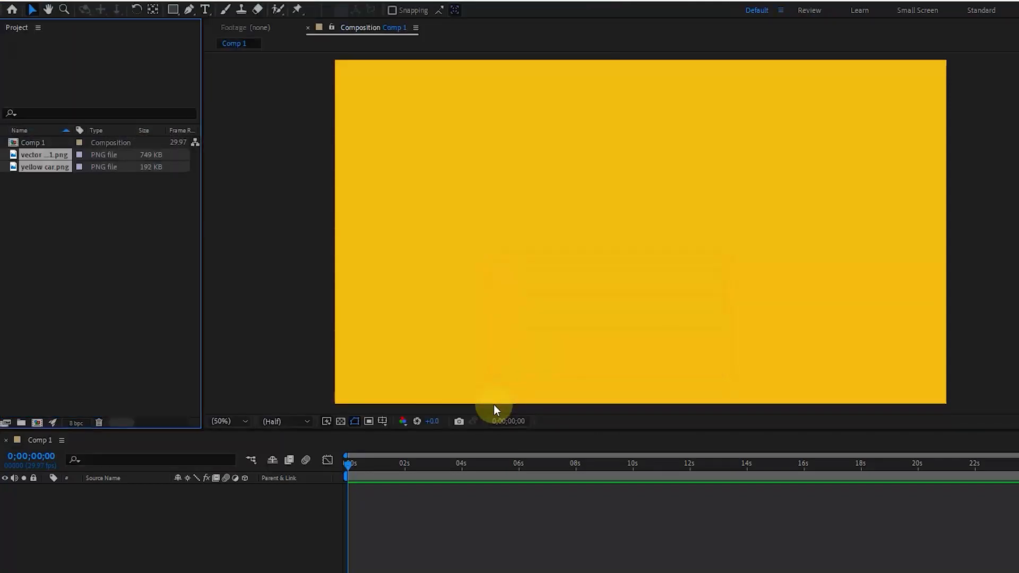
click(122, 262)
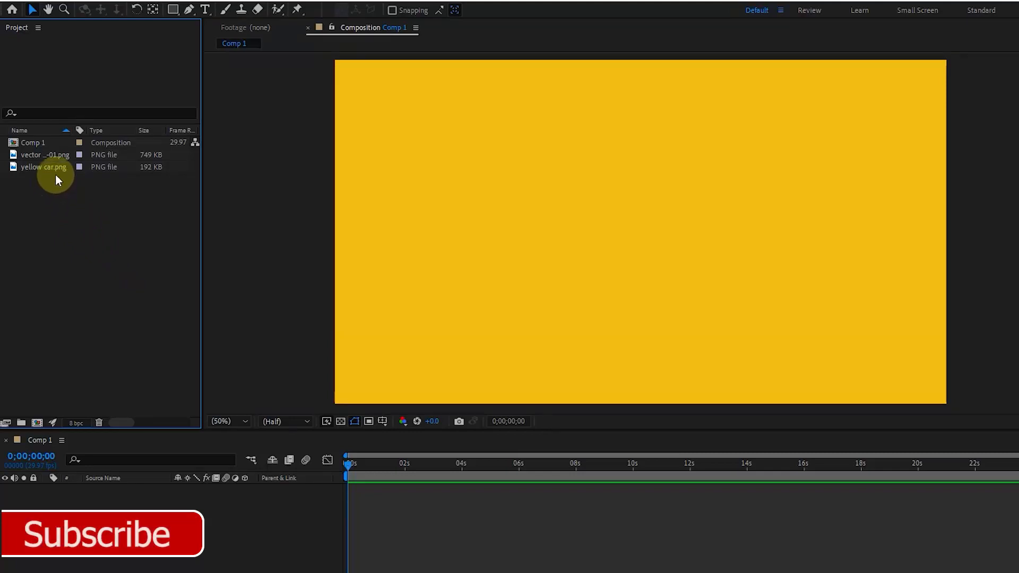
double_click(48, 158)
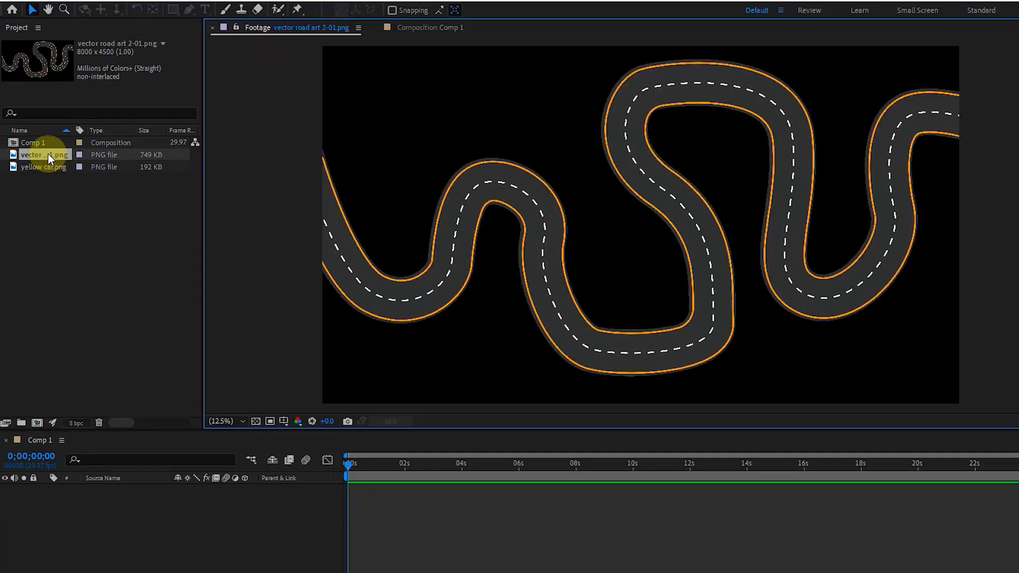
drag(48, 154, 85, 512)
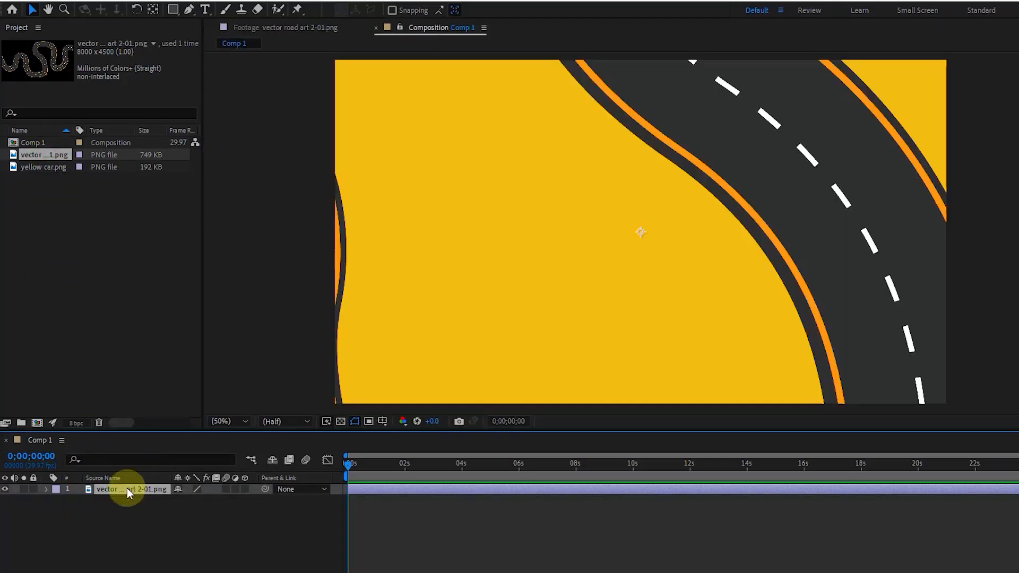
- Set the road layer's scale to 24% so the whole road fits the composition
key(s)
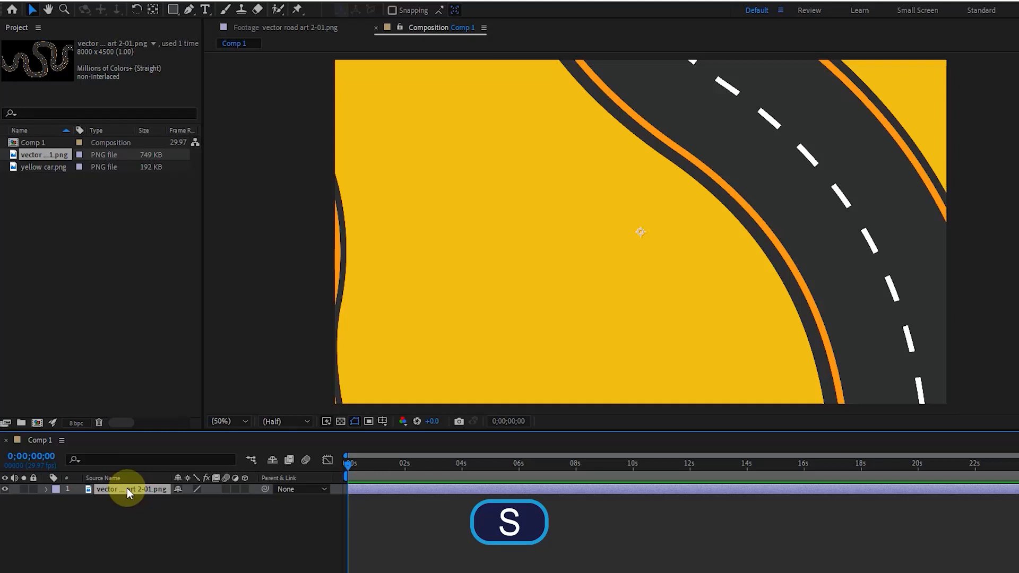
key(s)
click(195, 499)
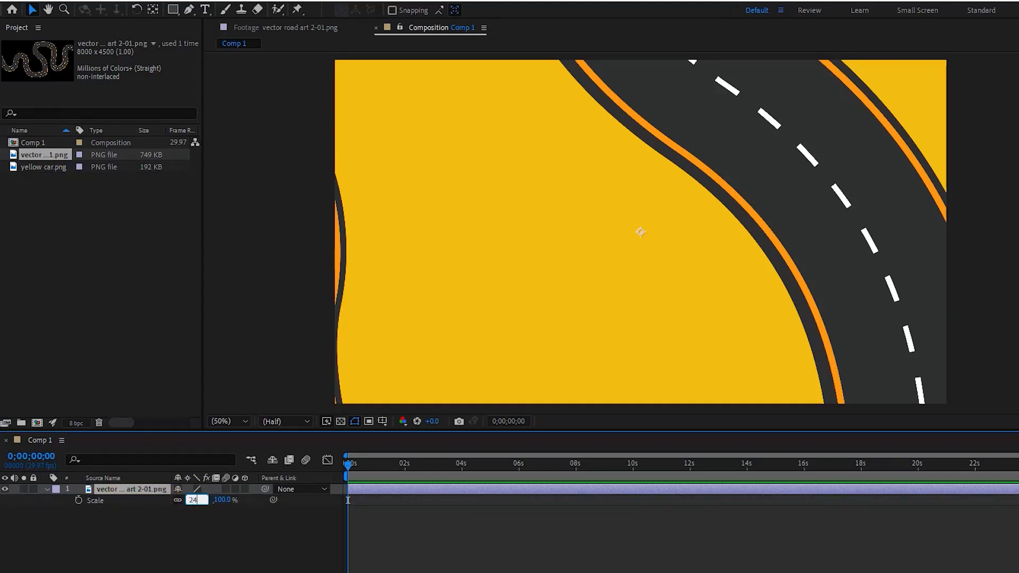
text(24)
click(198, 498)
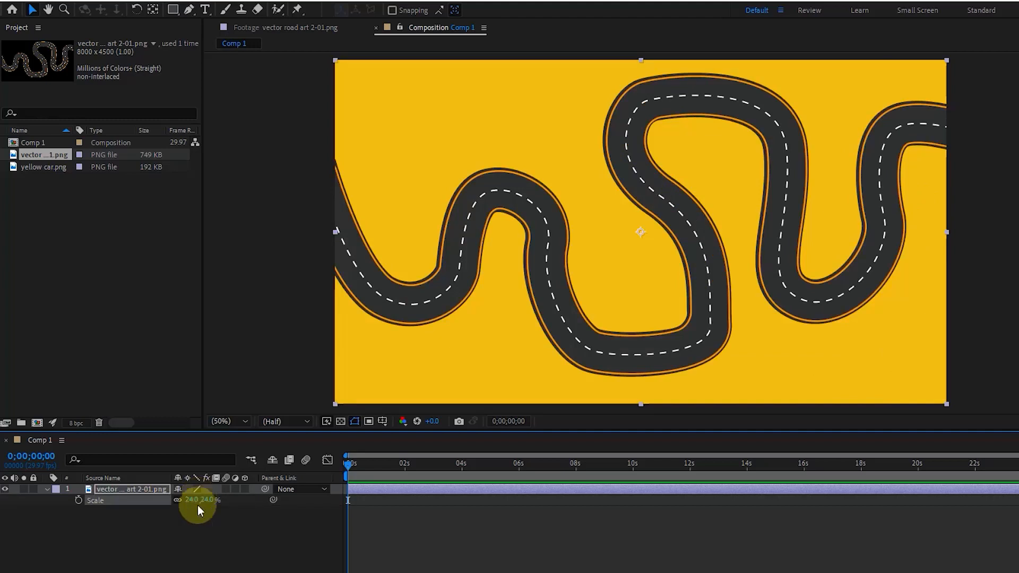
click(193, 527)
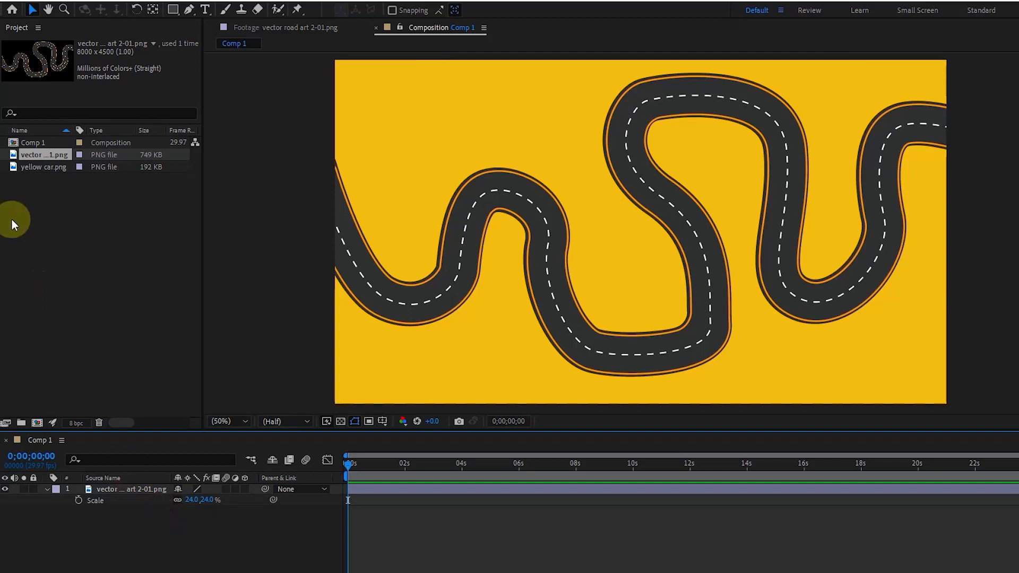
- Add the yellow car image to Comp 1 above the road layer and set its scale to 24%
drag(34, 169, 106, 488)
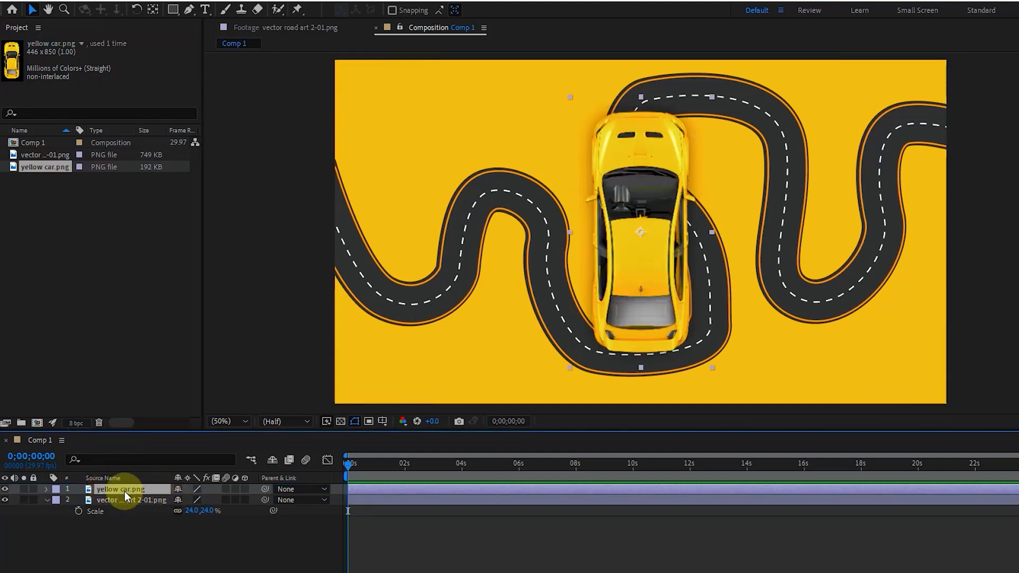
key(s)
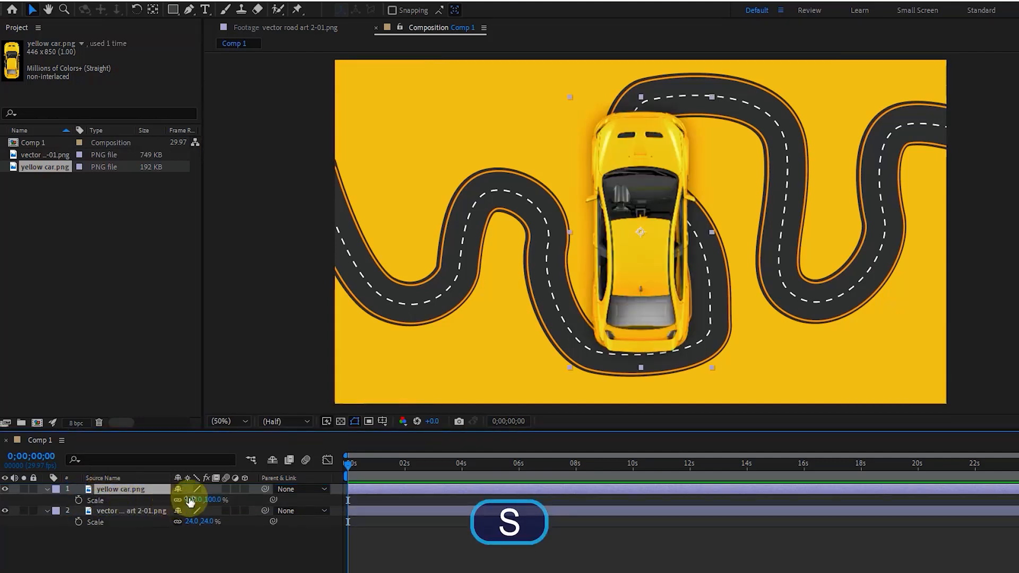
text(24)
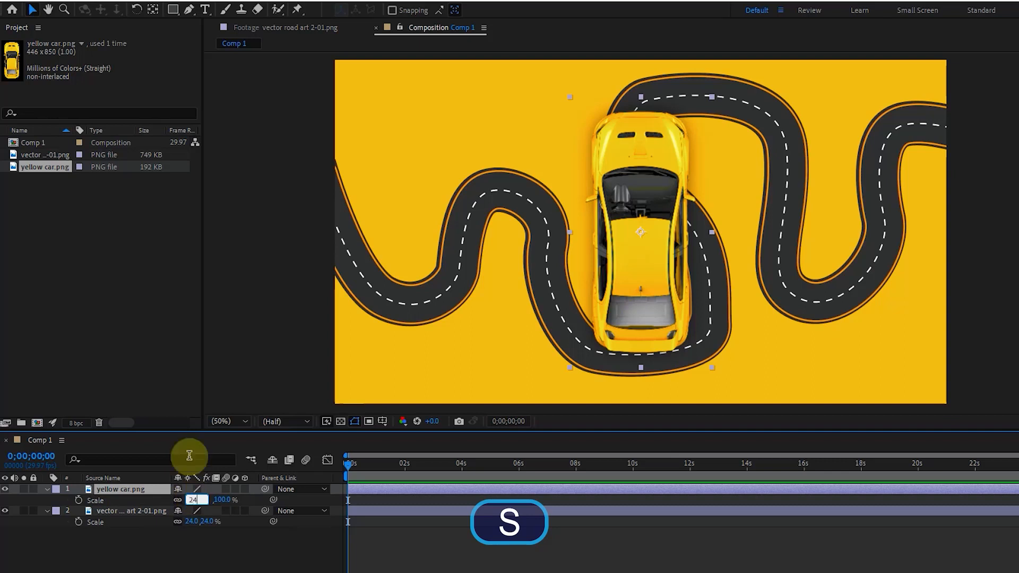
key(Return)
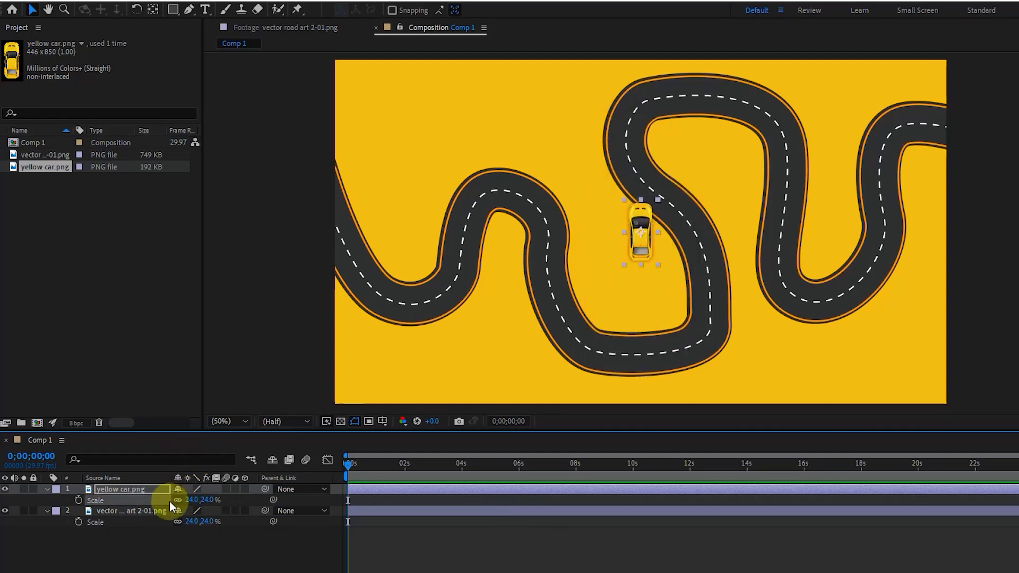
- Rotate the yellow car to 156° and place it on the road's starting stretch at the composition's left edge, facing along the lane
key(r)
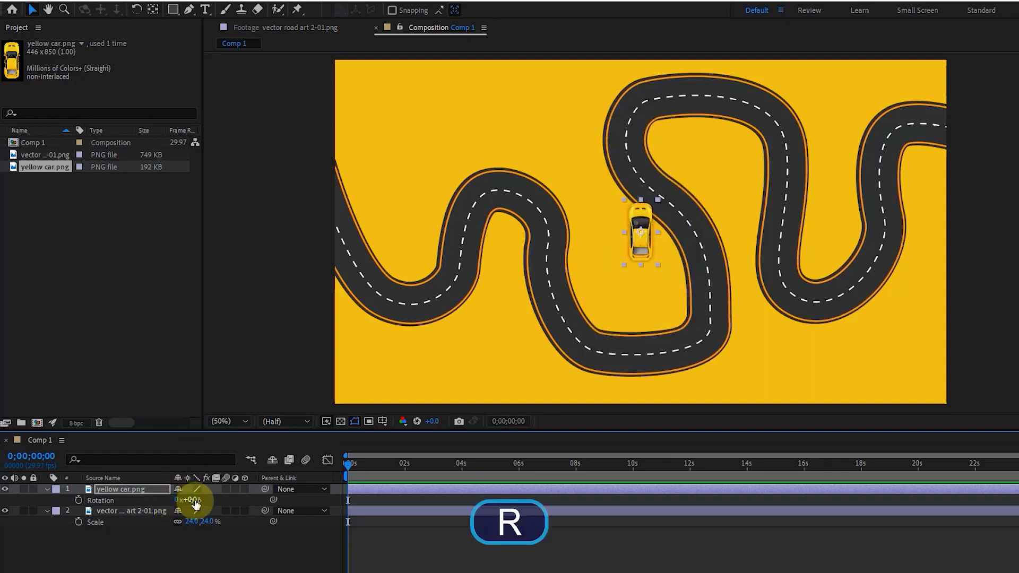
drag(192, 500, 322, 529)
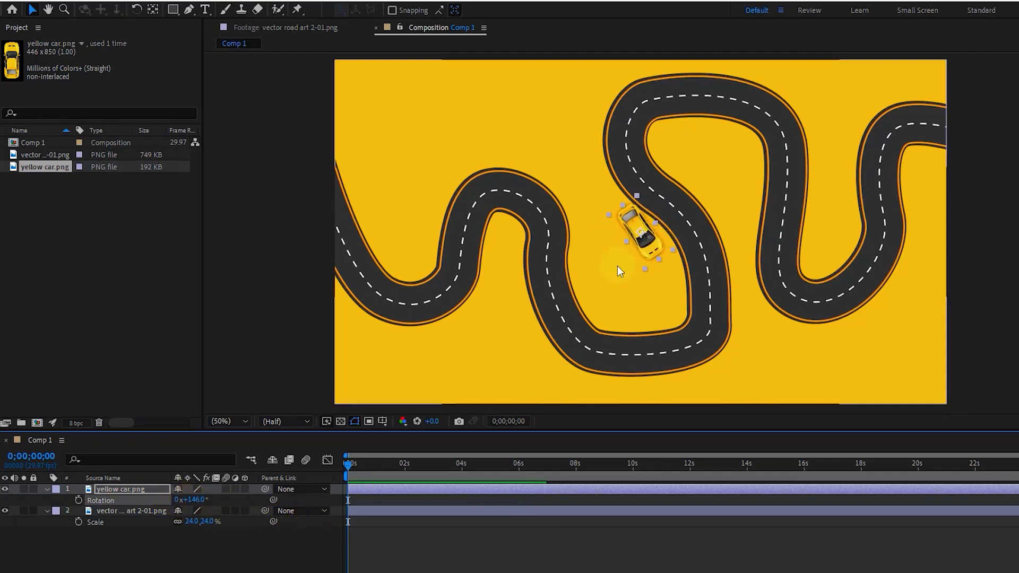
drag(647, 245, 349, 244)
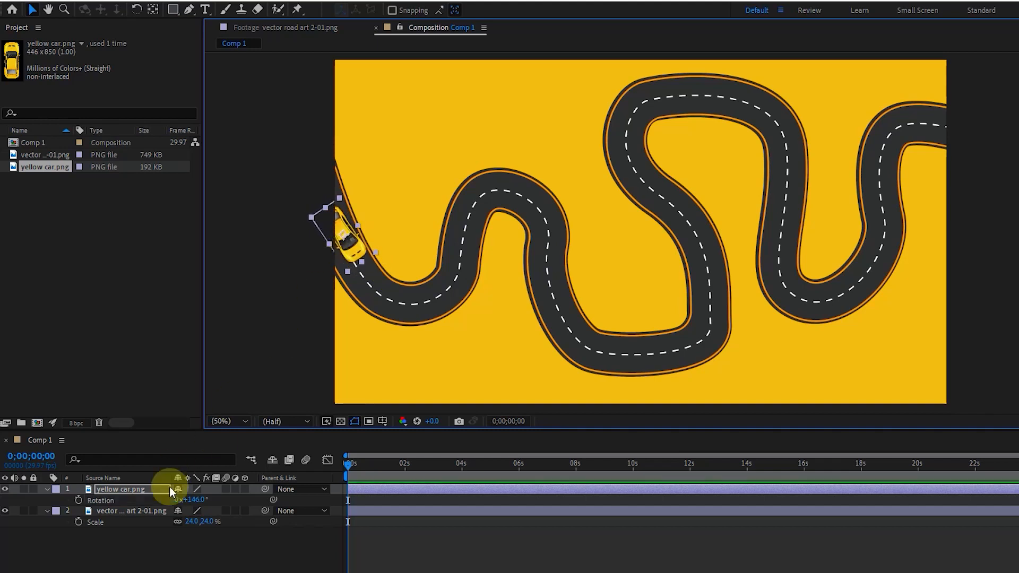
click(189, 500)
drag(192, 499, 273, 477)
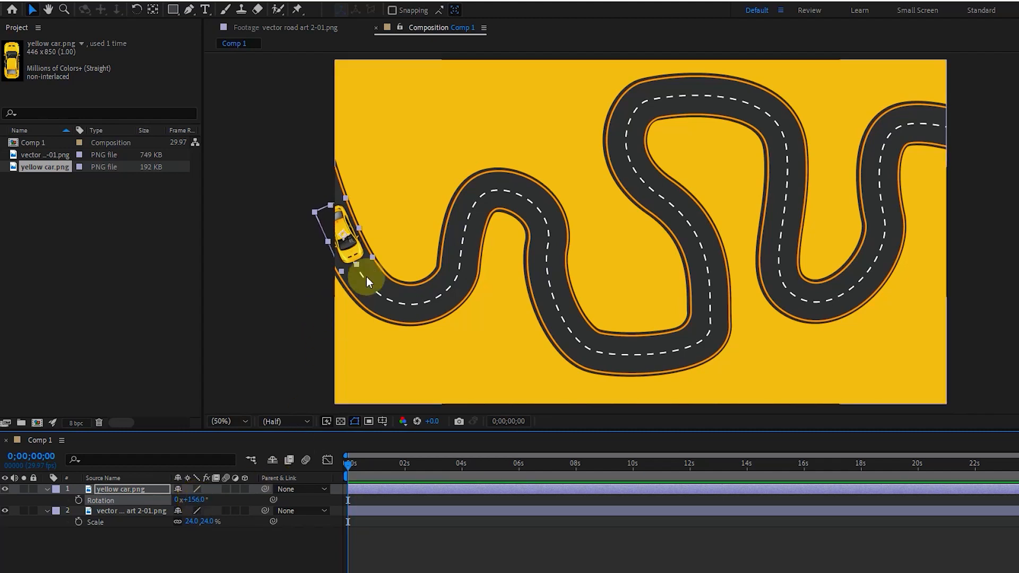
click(345, 254)
drag(345, 253, 348, 248)
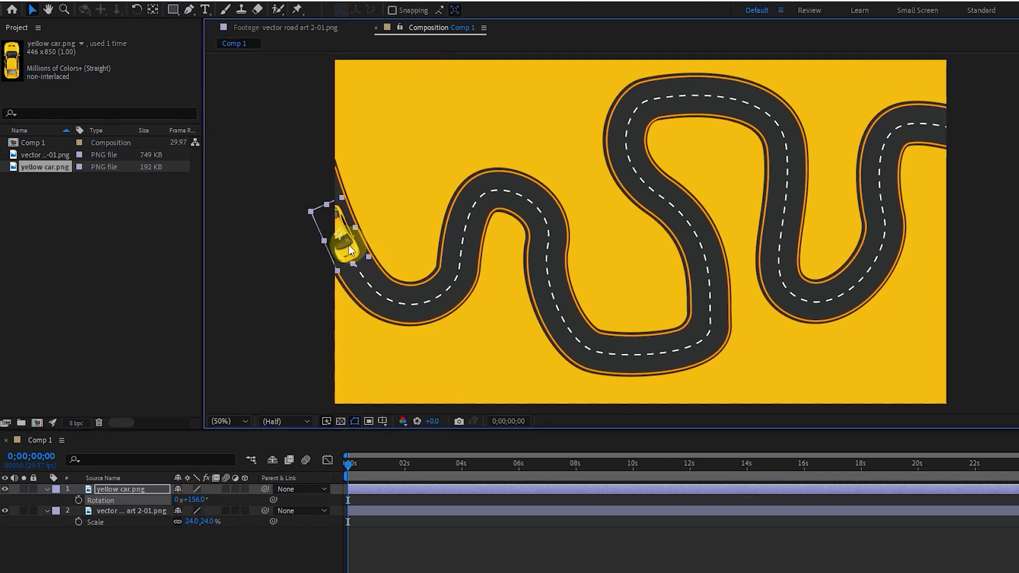
click(302, 306)
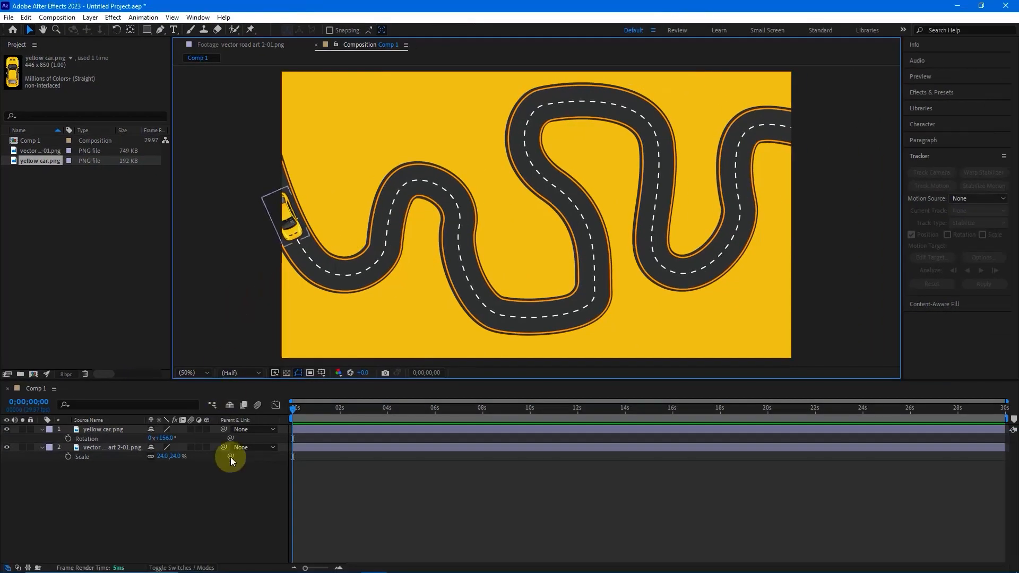
- Create a new empty shape layer in Comp 1
right_click(202, 483)
click(286, 355)
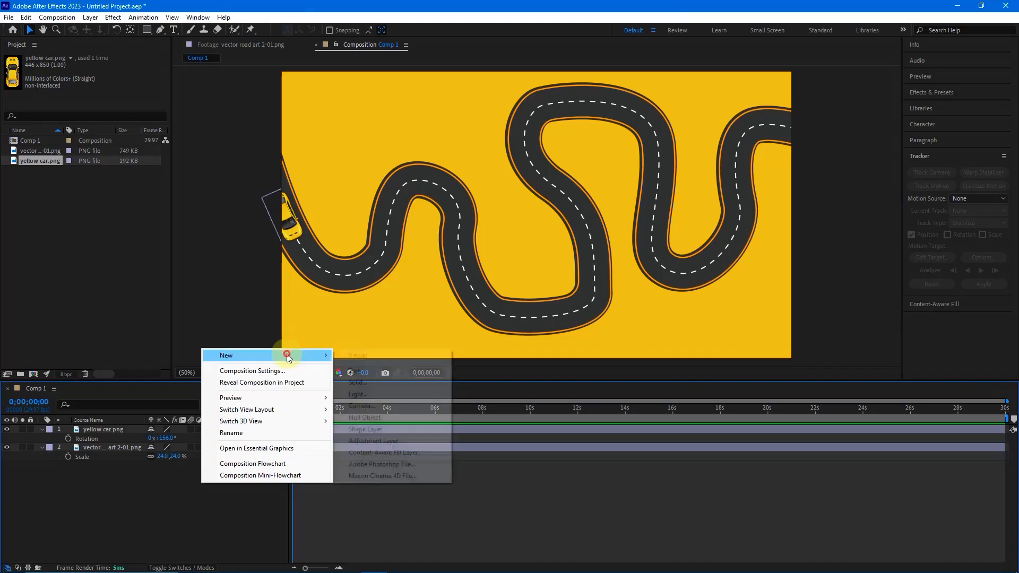
click(360, 430)
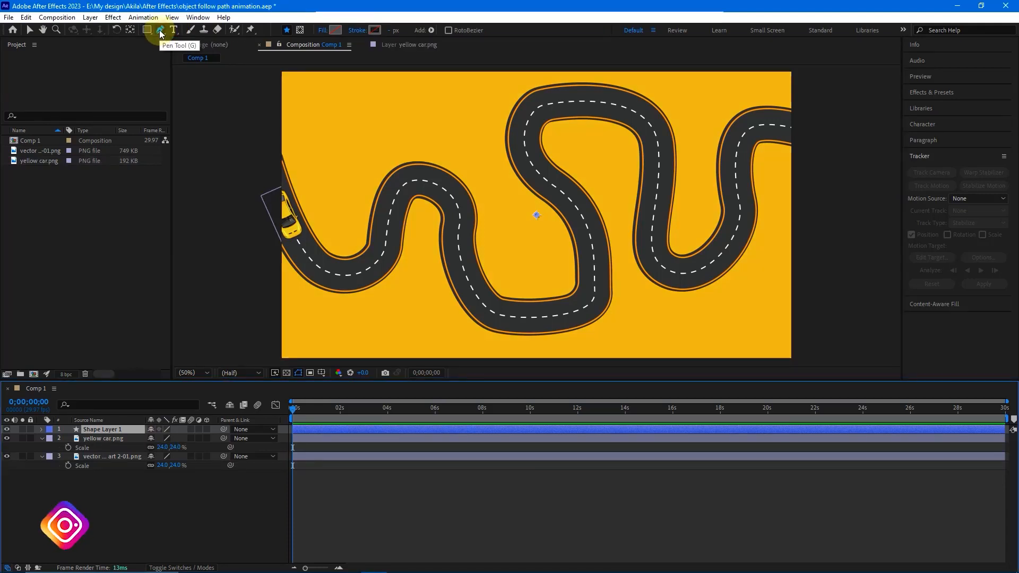
- Choose the Pen tool and set both its fill and stroke to None
click(160, 31)
click(323, 31)
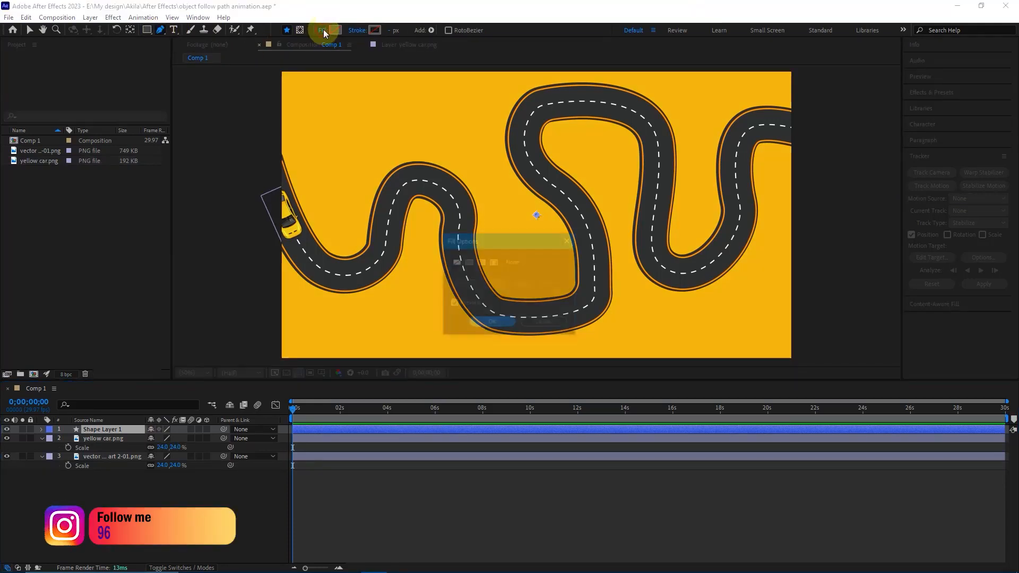
click(455, 261)
click(492, 323)
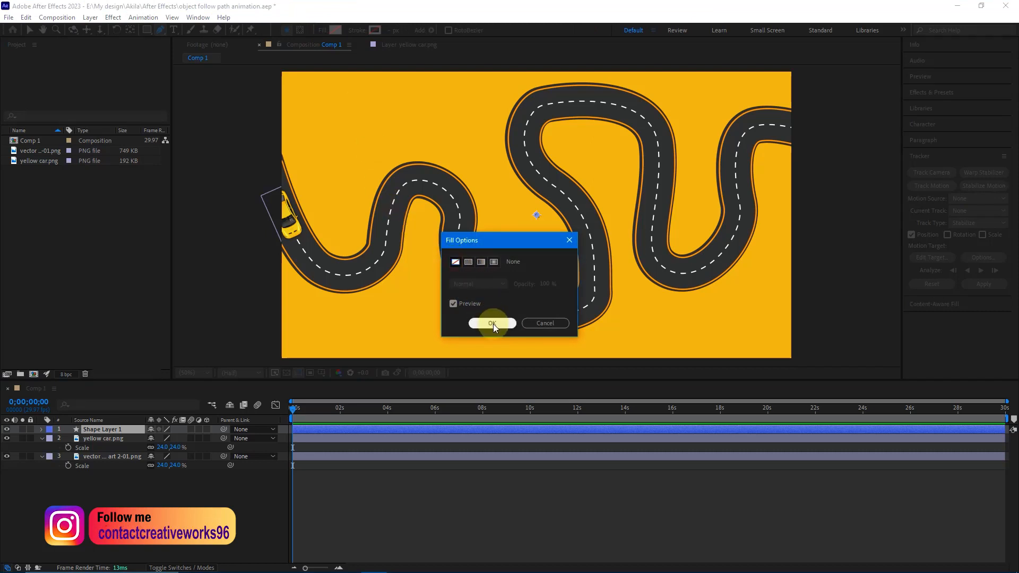
click(356, 30)
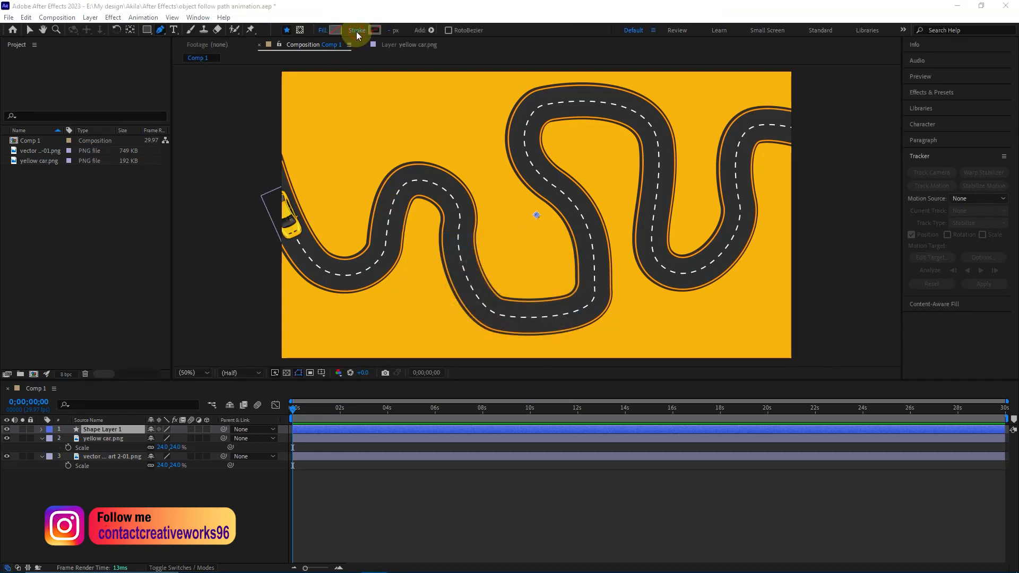
click(455, 261)
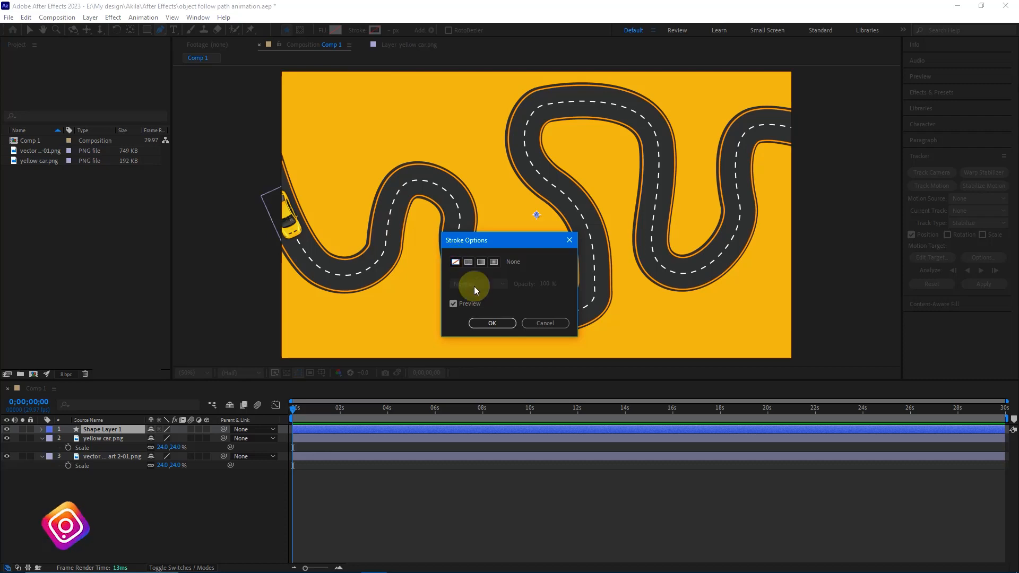
click(492, 322)
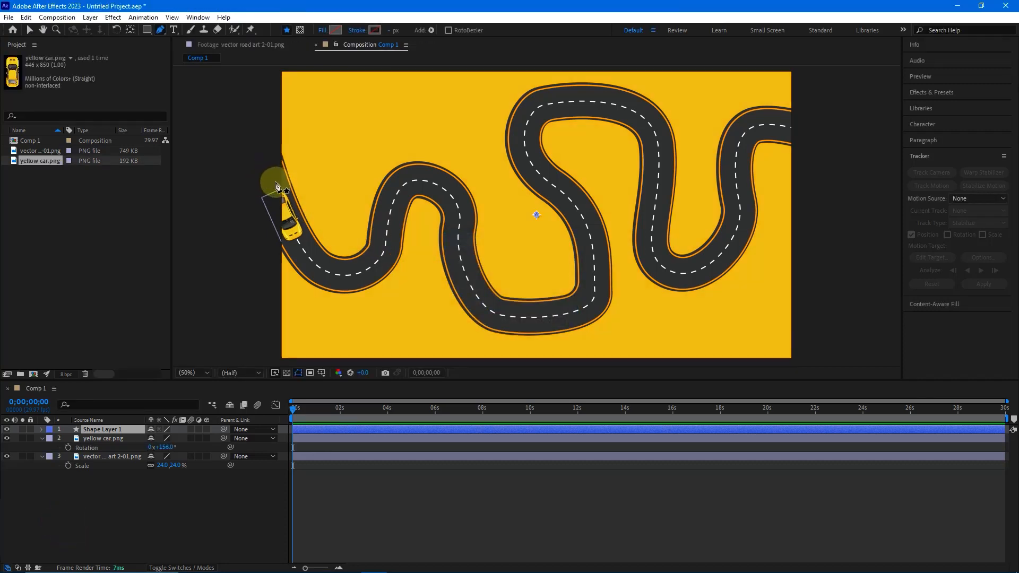
- Draw an open curved path on the shape layer along the road's dashed centre line, from behind the car to just past the road's far end
drag(275, 187, 395, 213)
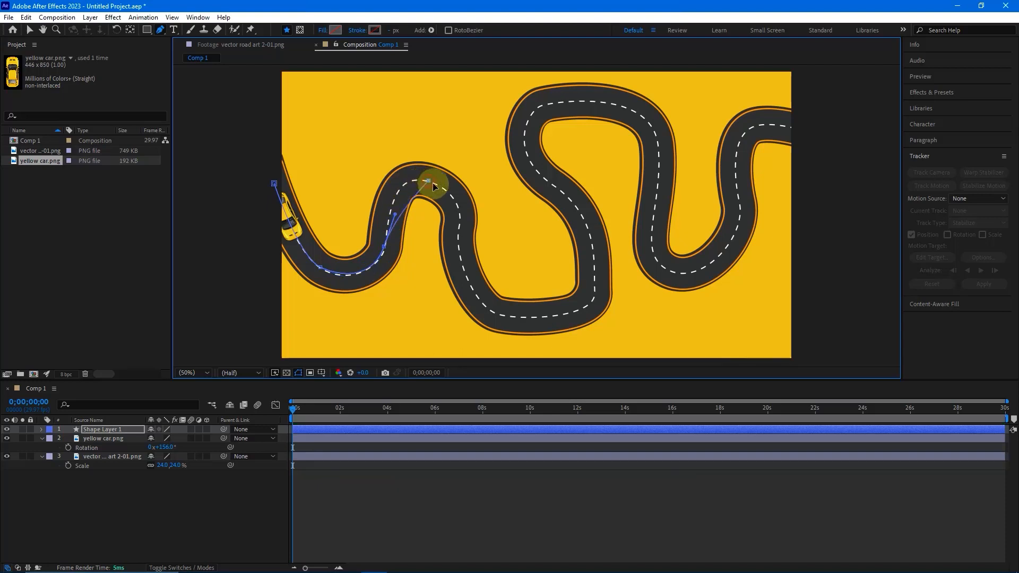
drag(428, 181, 468, 192)
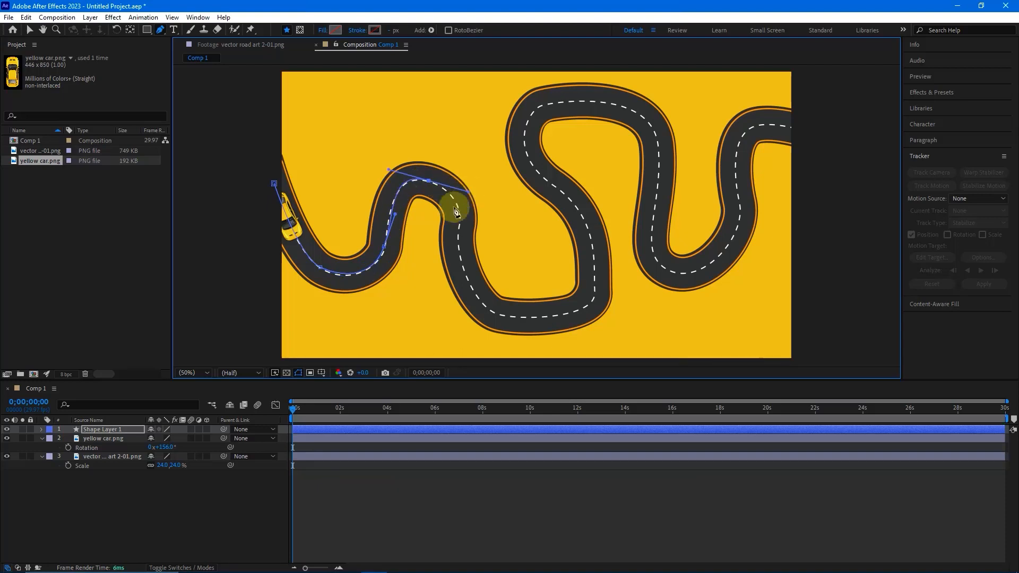
drag(456, 231, 458, 243)
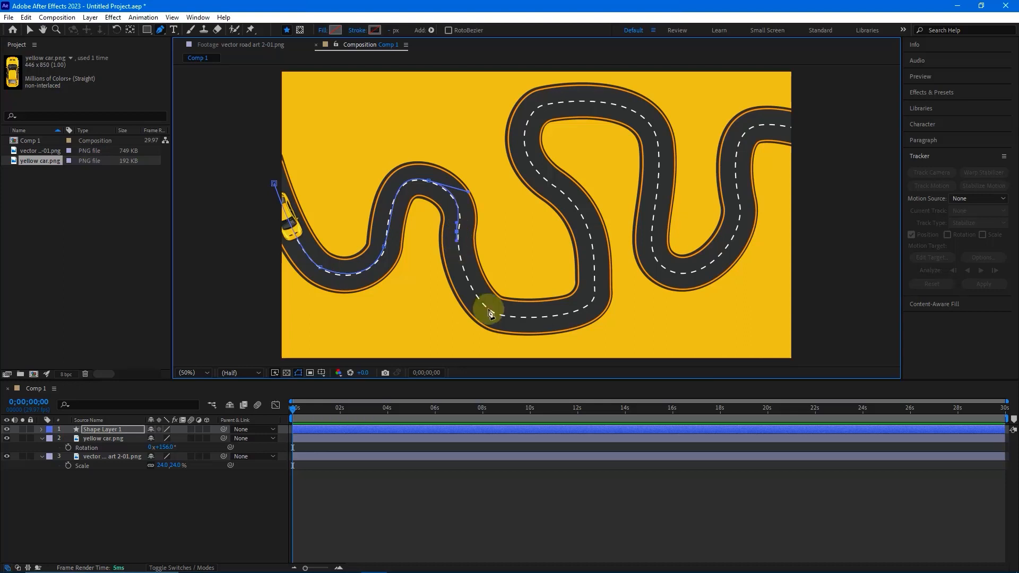
drag(488, 308, 512, 321)
drag(573, 312, 595, 266)
drag(570, 200, 548, 183)
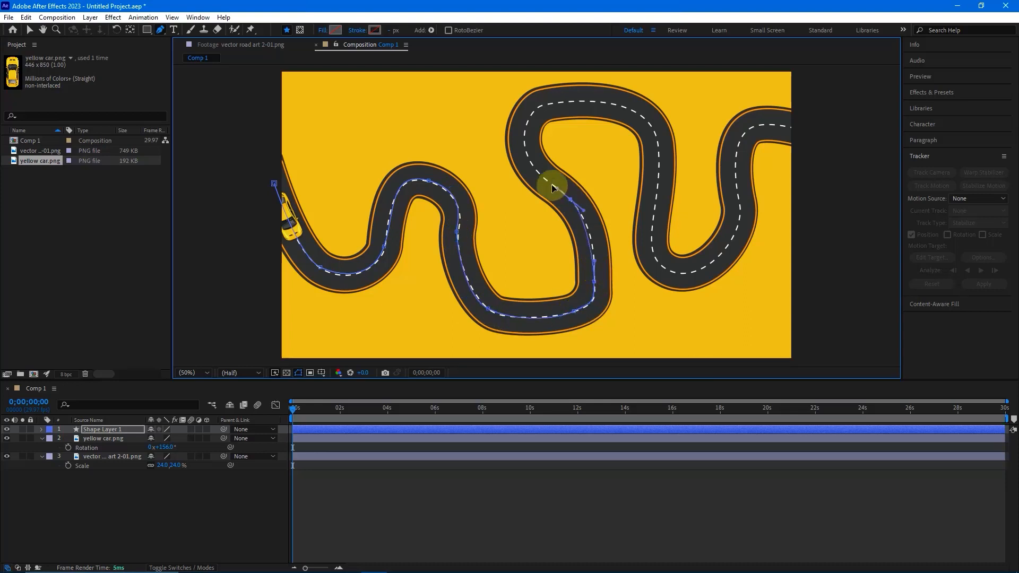
drag(526, 124, 606, 102)
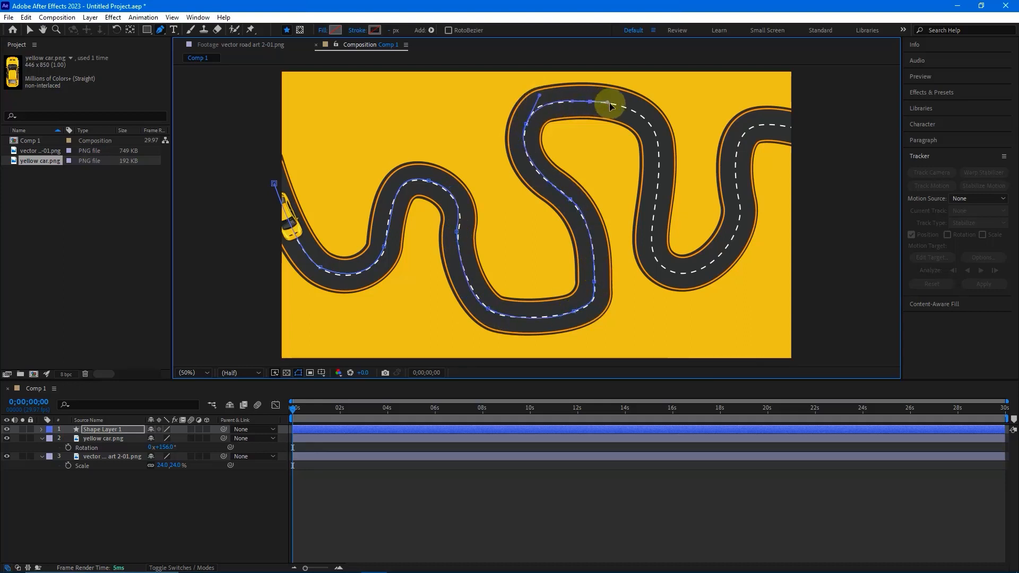
drag(657, 186, 645, 265)
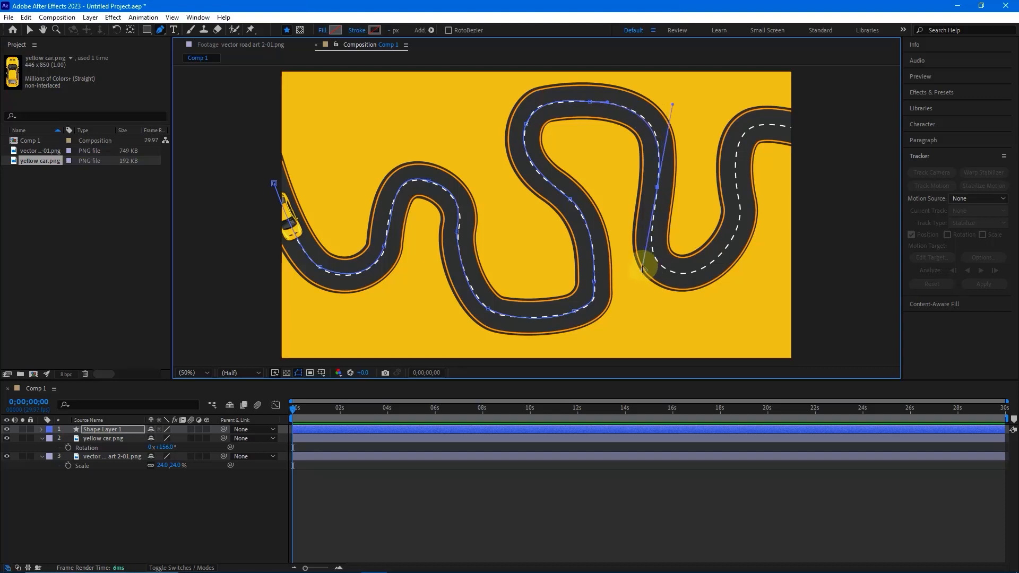
key(ctrl+z)
drag(655, 134, 661, 159)
drag(651, 245, 708, 267)
drag(739, 196, 735, 176)
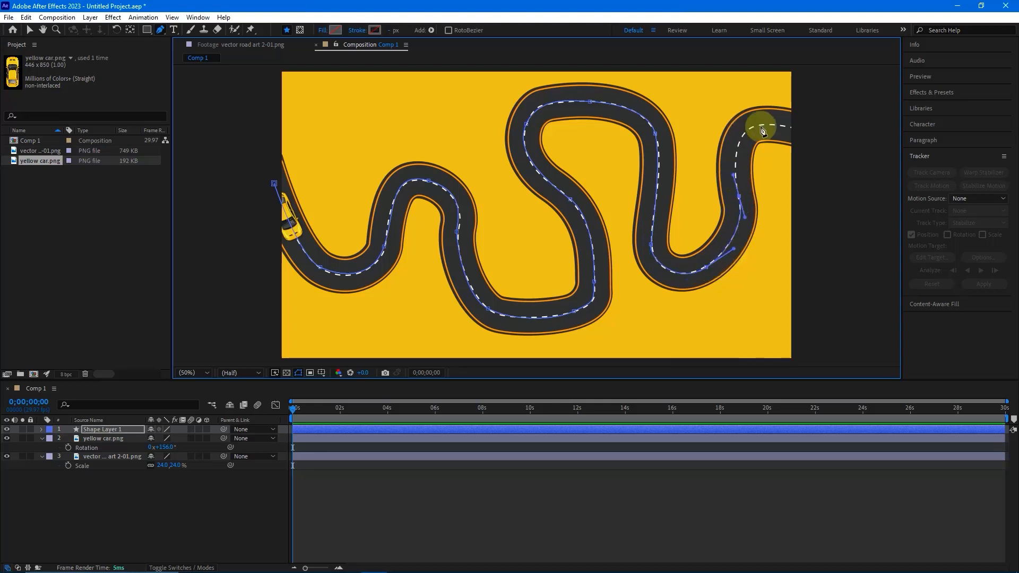
drag(758, 125, 790, 121)
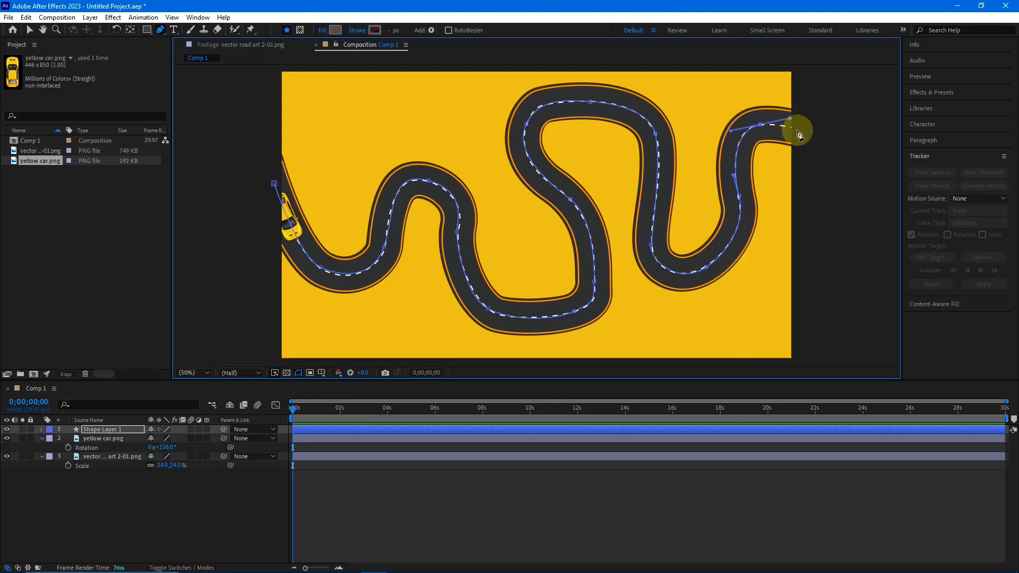
click(803, 132)
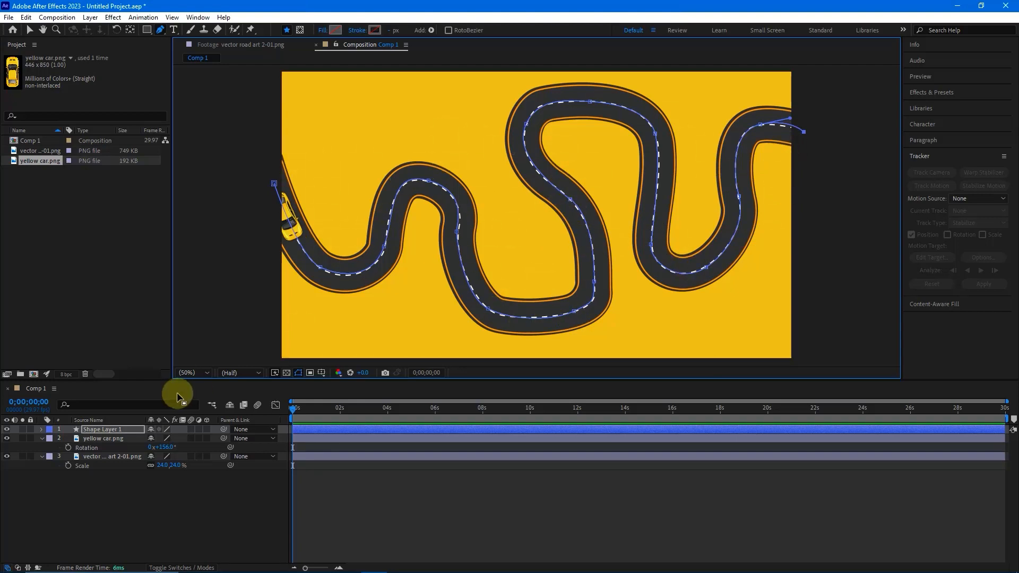
- Select the Path property of Shape 1 in Shape Layer 1 and run Trace Path from the Create Nulls From Paths script
click(41, 429)
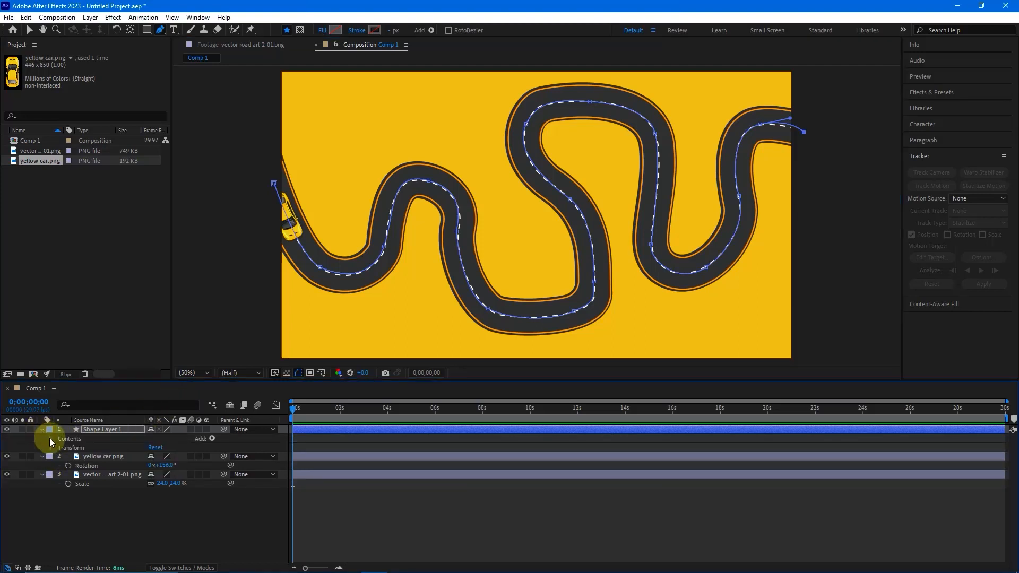
click(51, 438)
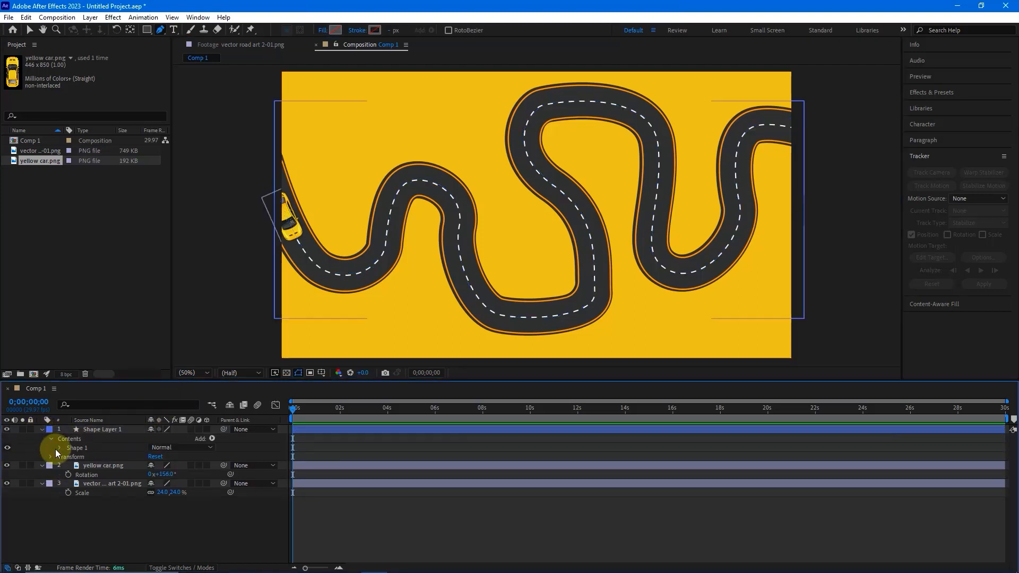
click(56, 449)
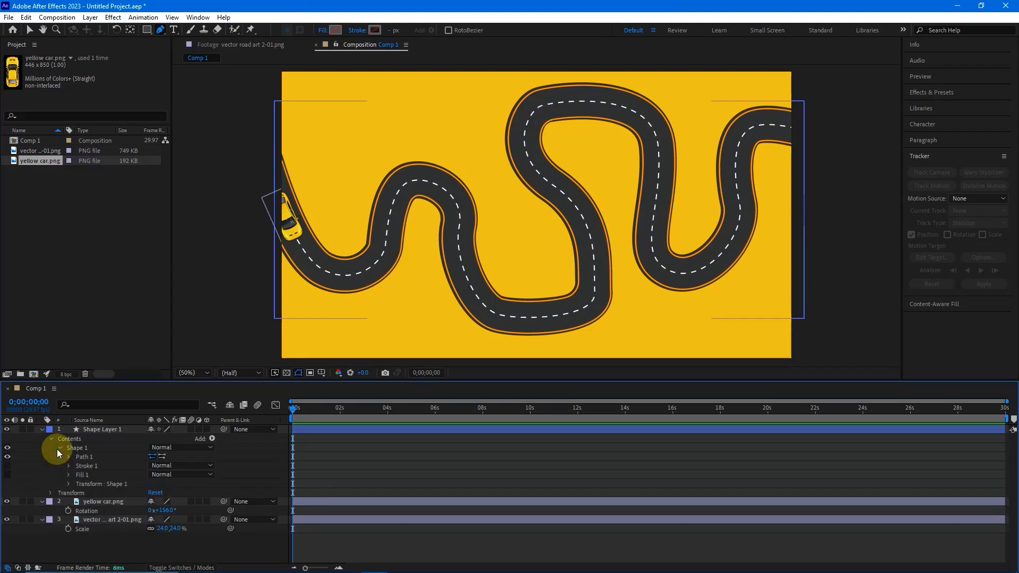
click(84, 456)
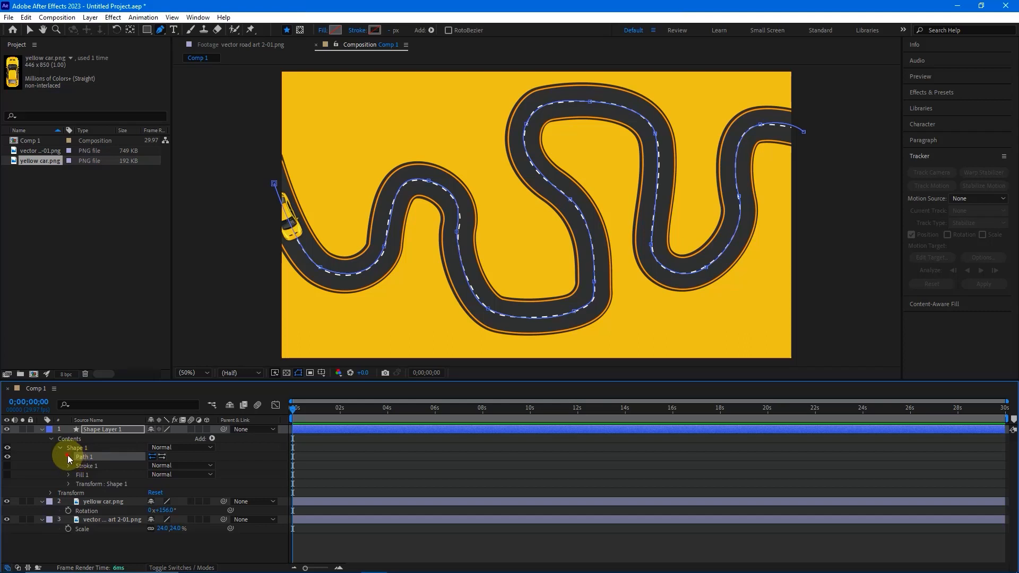
click(69, 456)
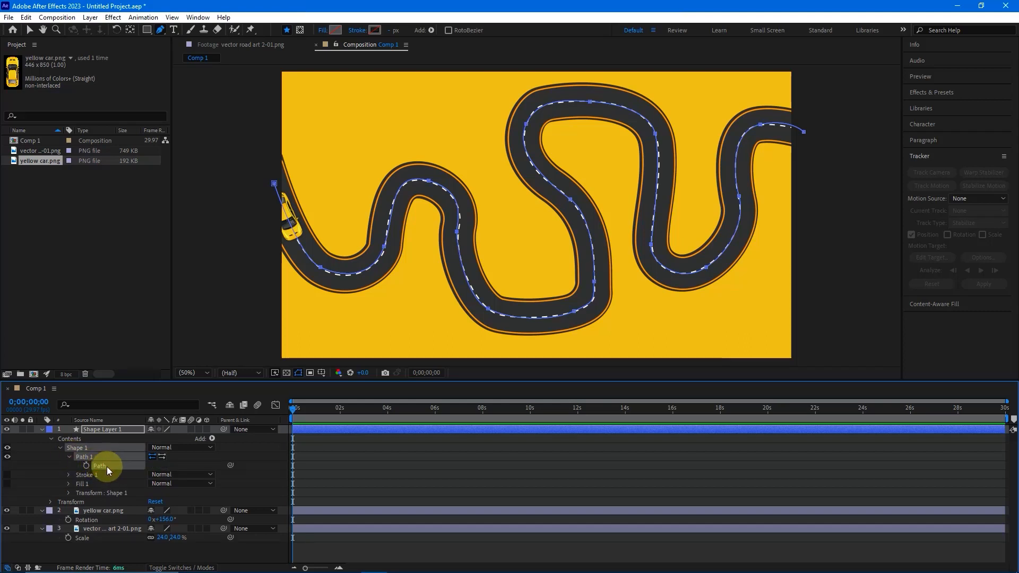
click(197, 17)
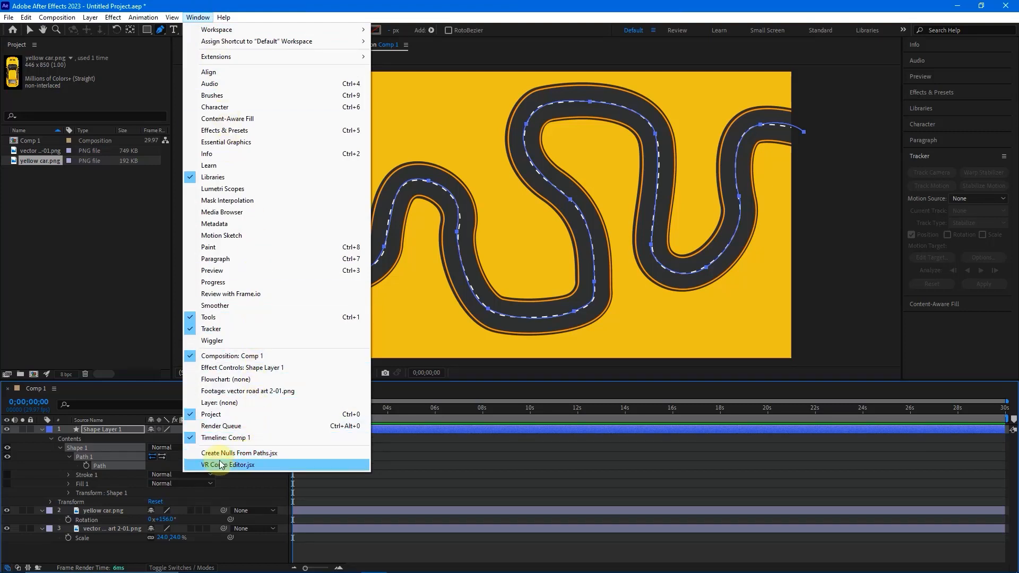
click(260, 455)
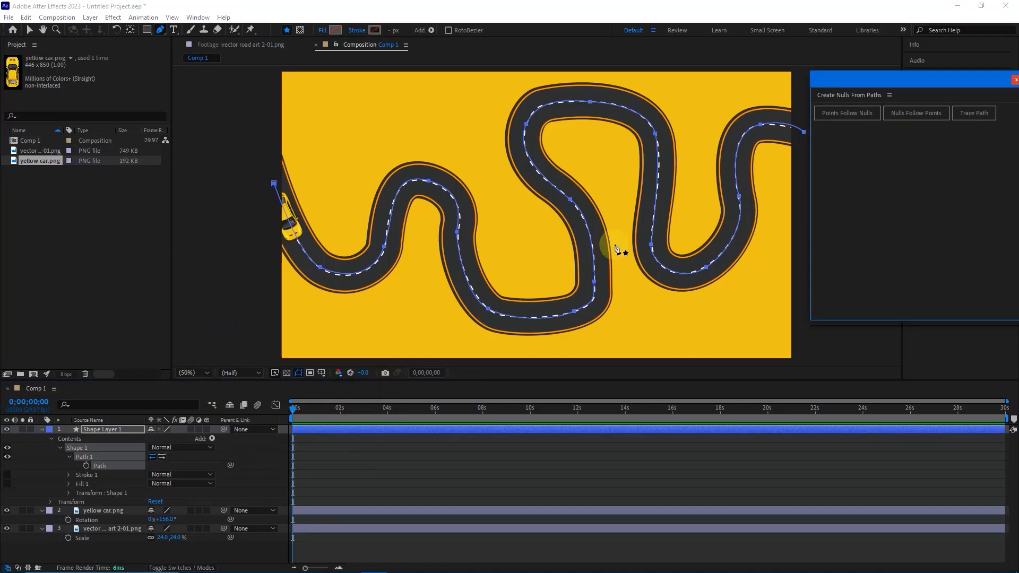
click(964, 114)
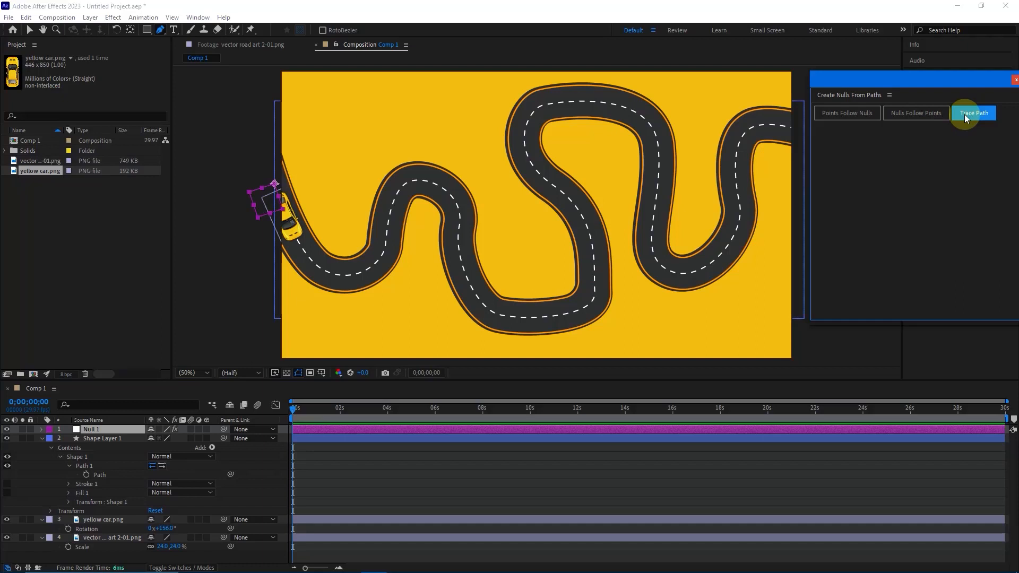
click(30, 31)
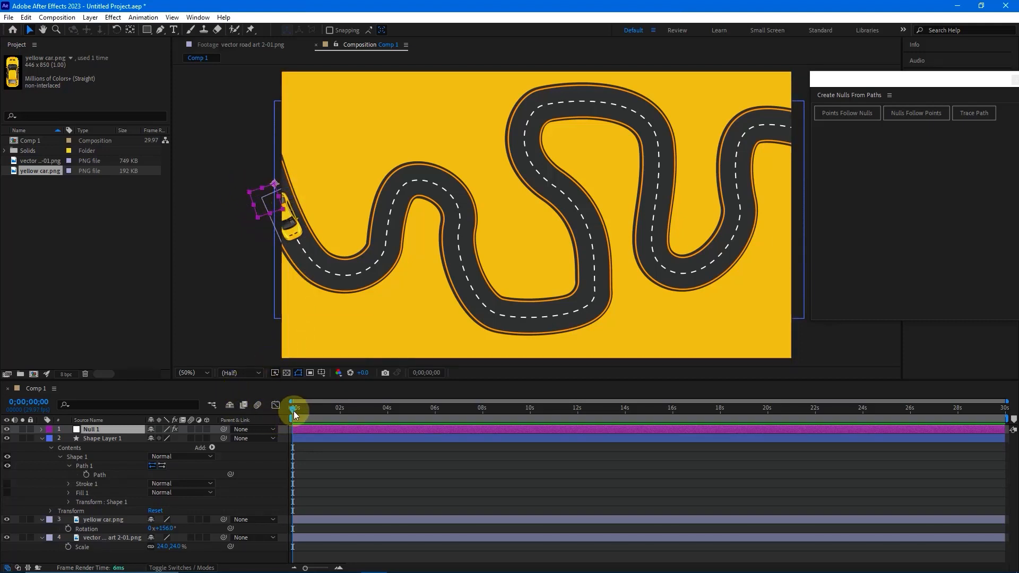
- Reveal Null 1's keyframes, move the last Trace Path Progress keyframe to the 14-second mark, and return the current time to the start
mouse_move(296, 414)
mouse_down()
mouse_move(318, 409)
mouse_move(295, 415)
mouse_up()
key(u)
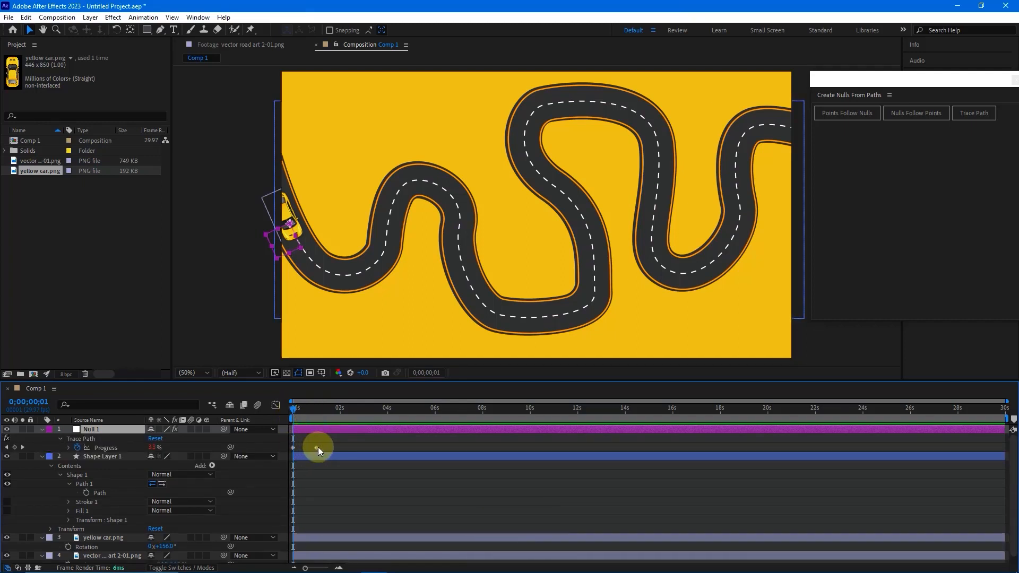
drag(316, 447, 357, 445)
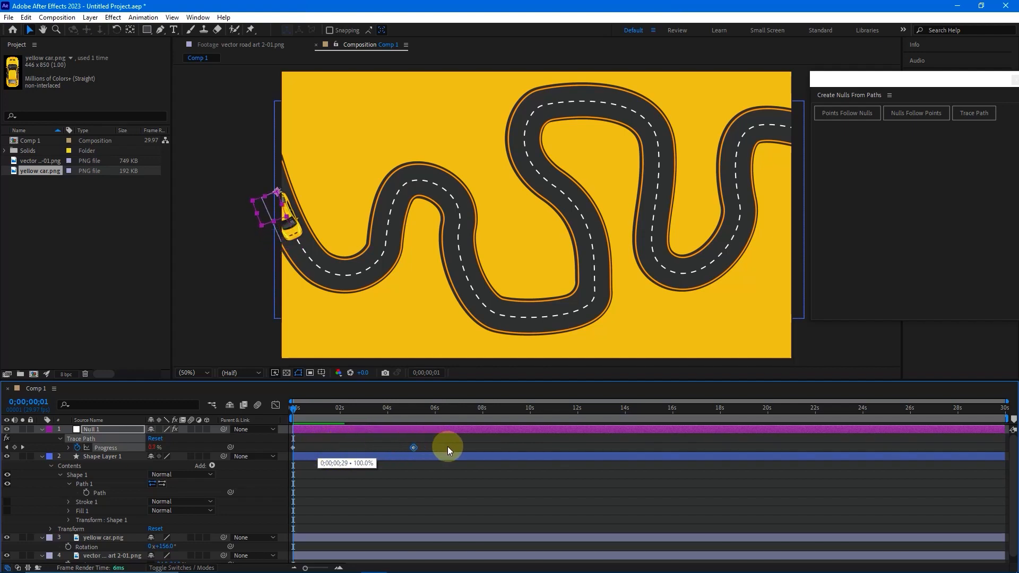
drag(447, 447, 529, 438)
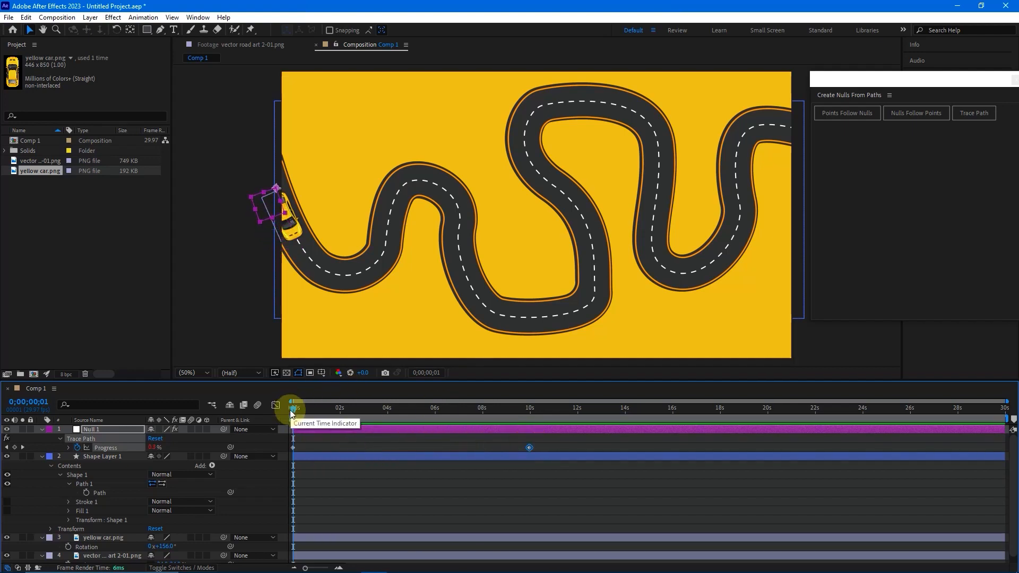
drag(291, 412, 477, 407)
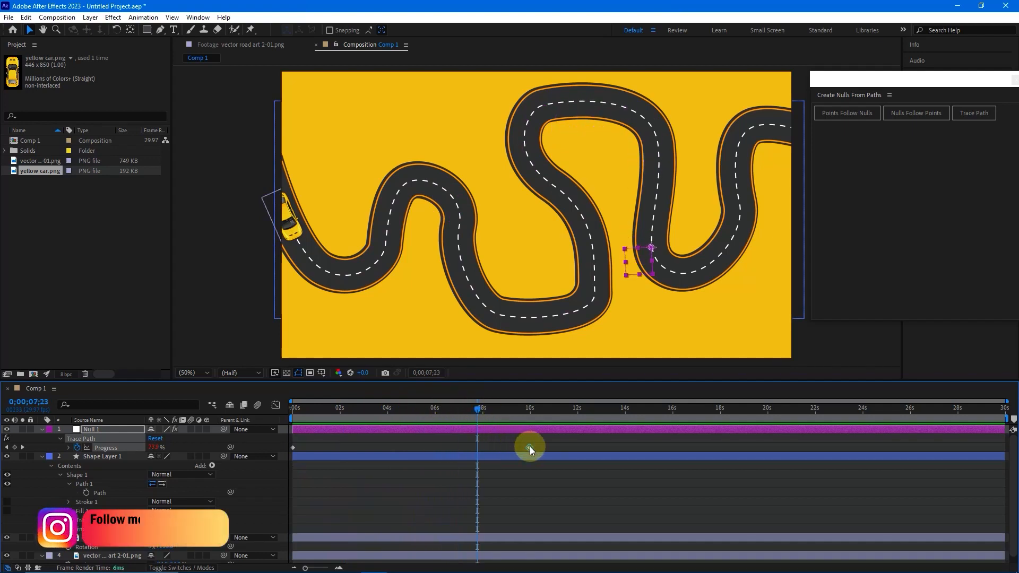
drag(529, 446, 625, 450)
drag(481, 404, 291, 404)
click(316, 413)
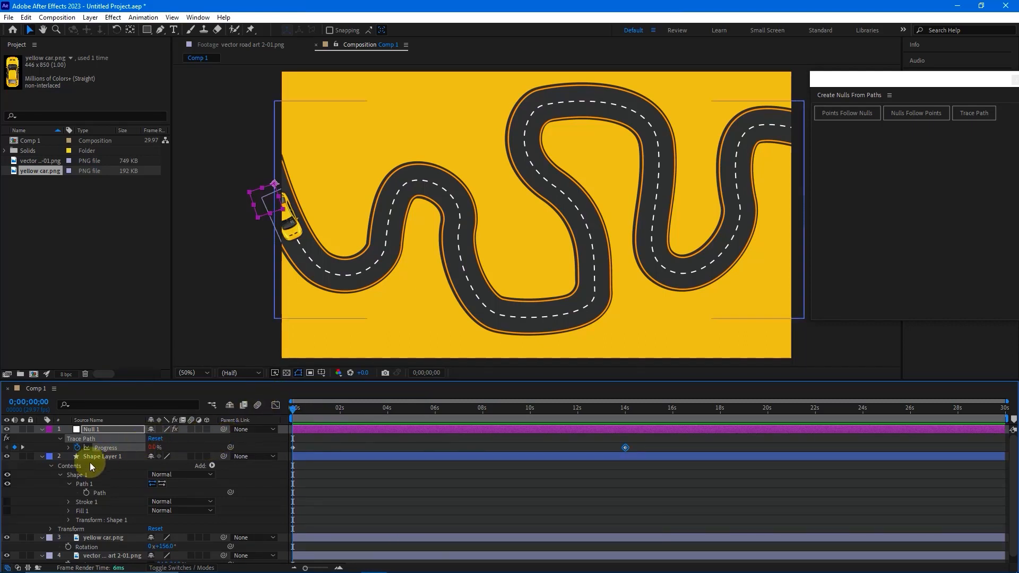
- Collapse Shape Layer 1's properties, select the yellow car layer and set the current time to 0;00;00;20
click(41, 456)
click(67, 463)
click(102, 466)
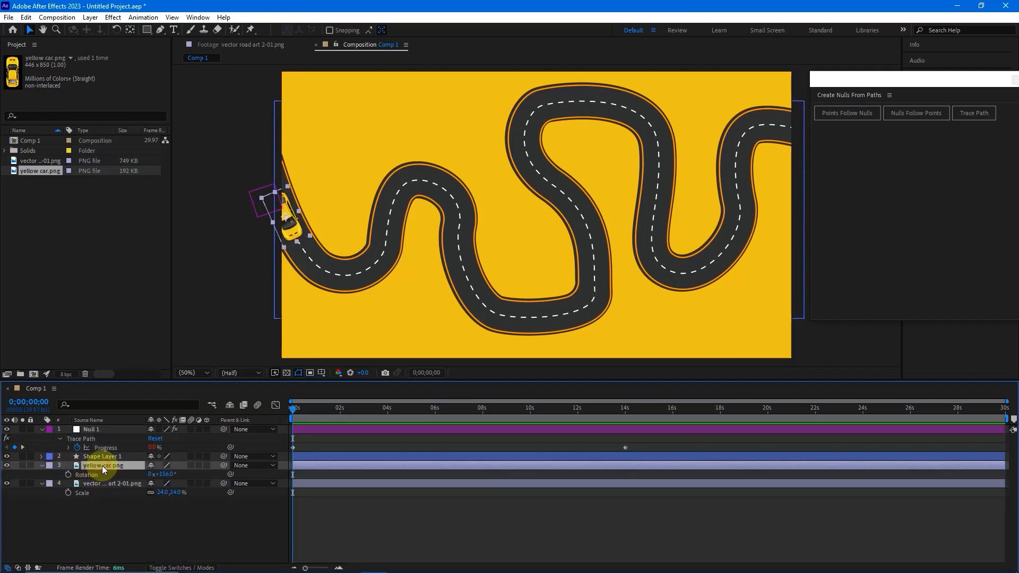
click(300, 205)
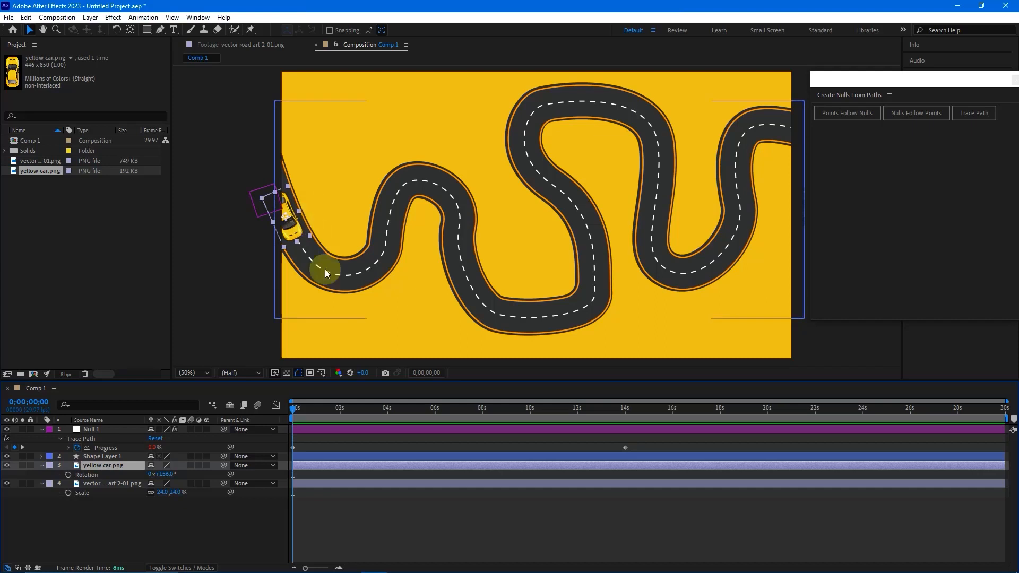
mouse_move(295, 407)
mouse_down()
mouse_move(307, 415)
mouse_move(310, 402)
mouse_up()
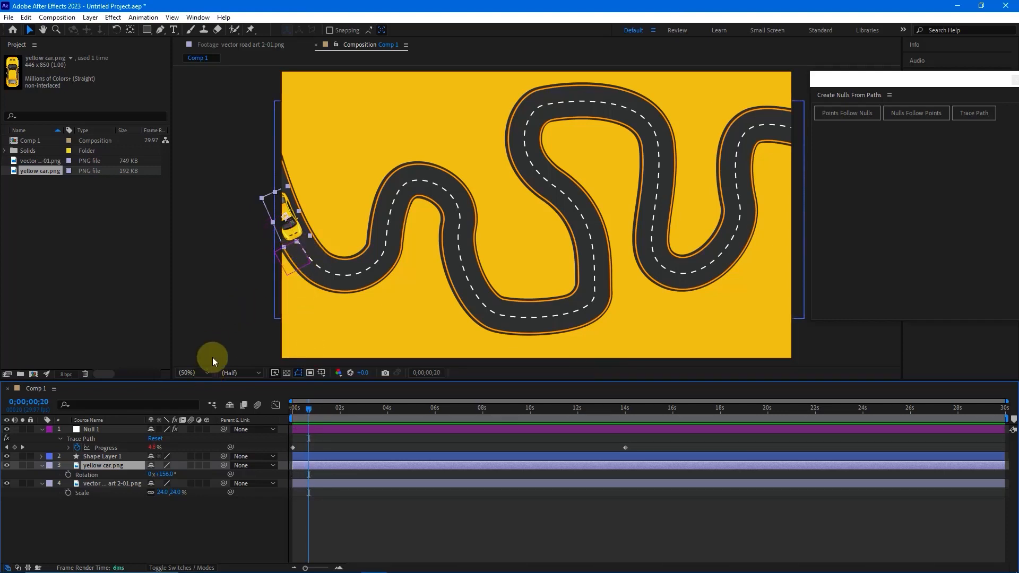
- Centre the yellow car on the null's anchor over the road's dashed line and set its rotation to 151°
click(207, 372)
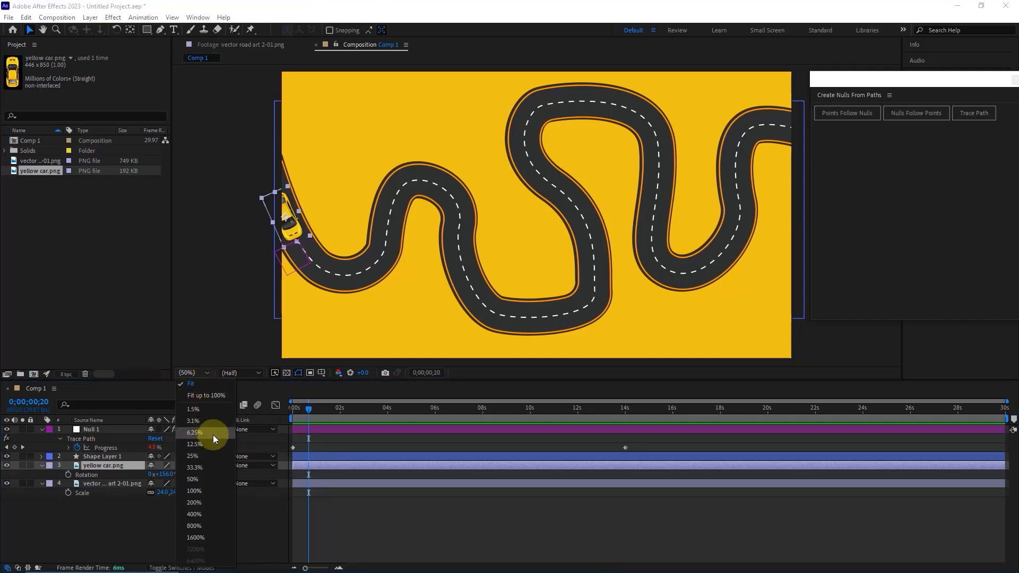
click(194, 491)
drag(273, 268, 463, 261)
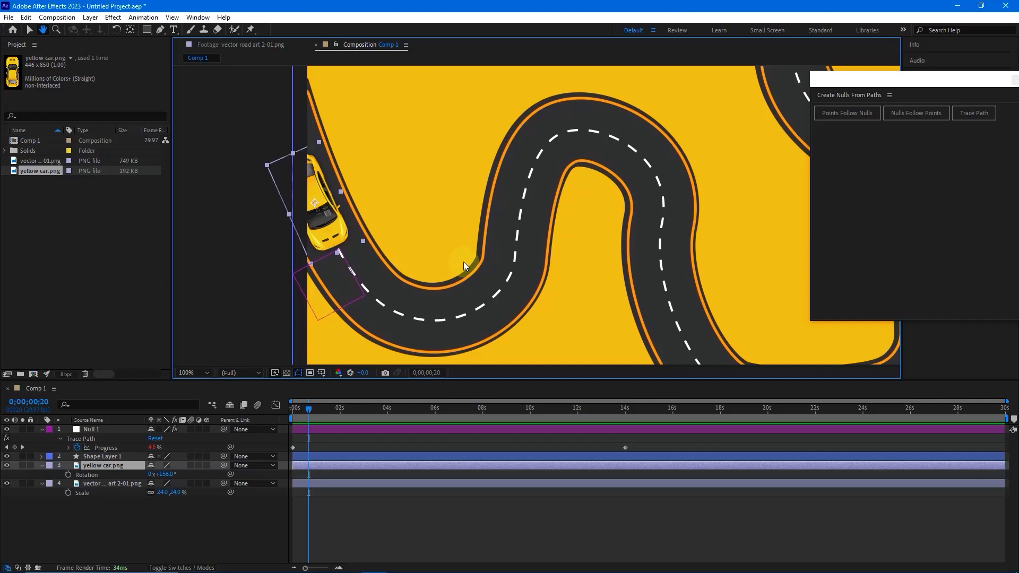
key(v)
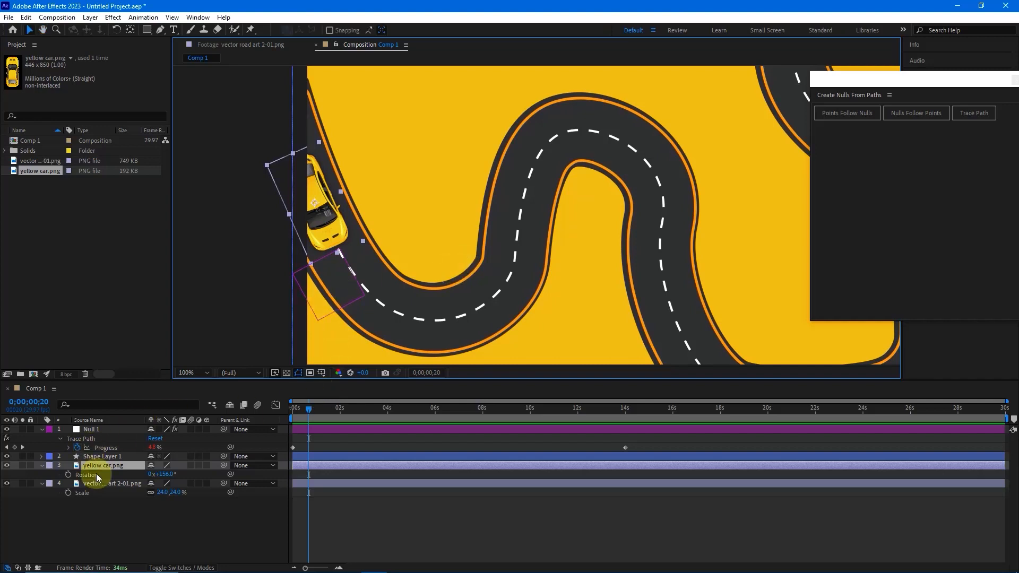
click(319, 259)
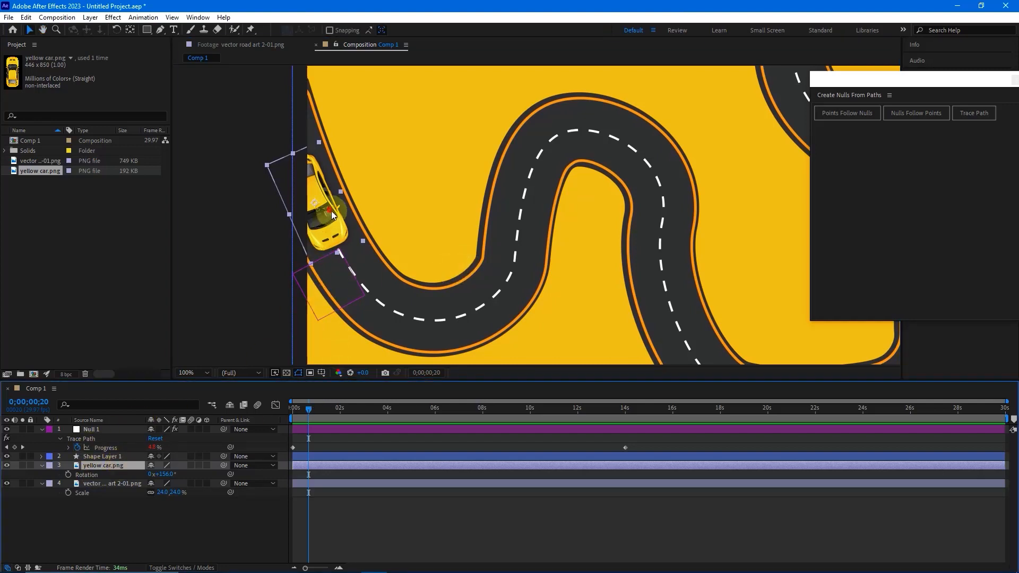
drag(332, 214, 334, 236)
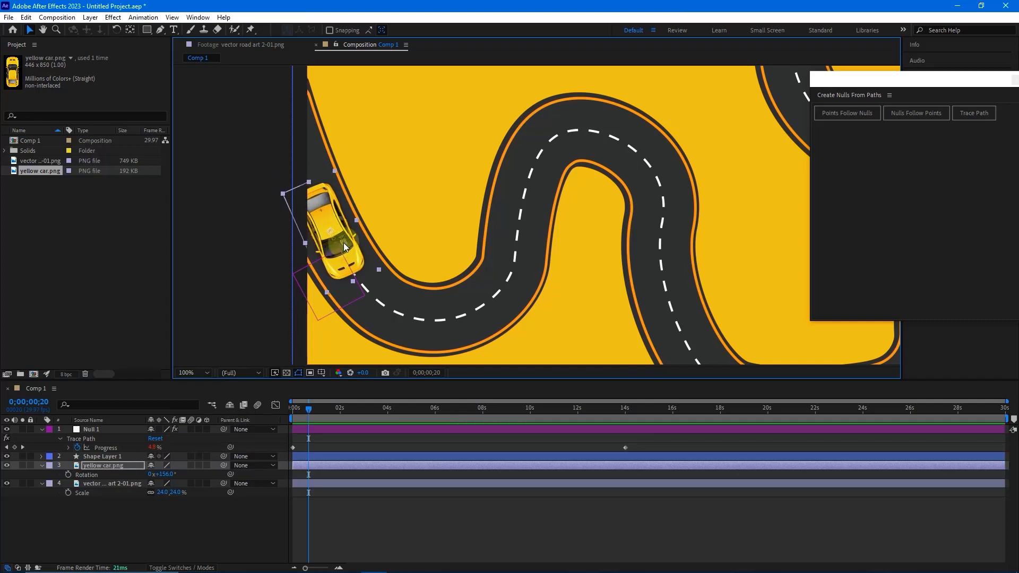
drag(344, 247, 353, 263)
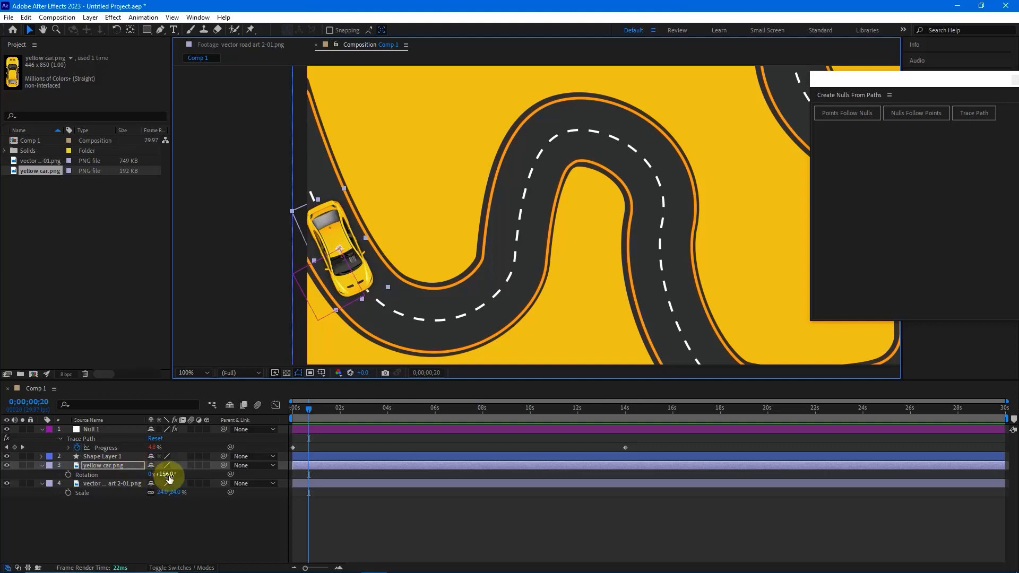
drag(168, 474, 169, 477)
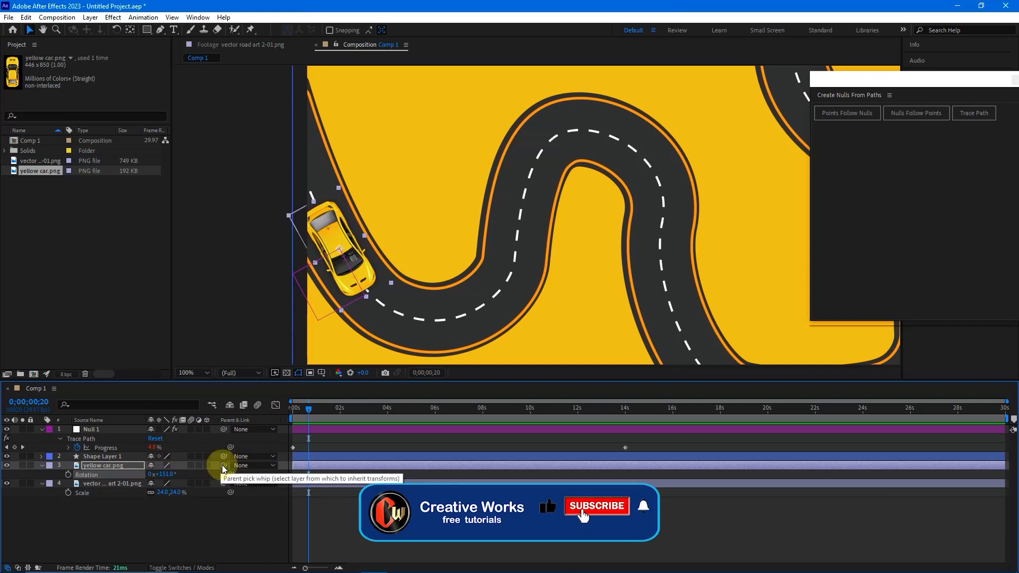
- Parent the yellow car layer to Null 1 and scrub the timeline to check the motion
drag(225, 467, 151, 435)
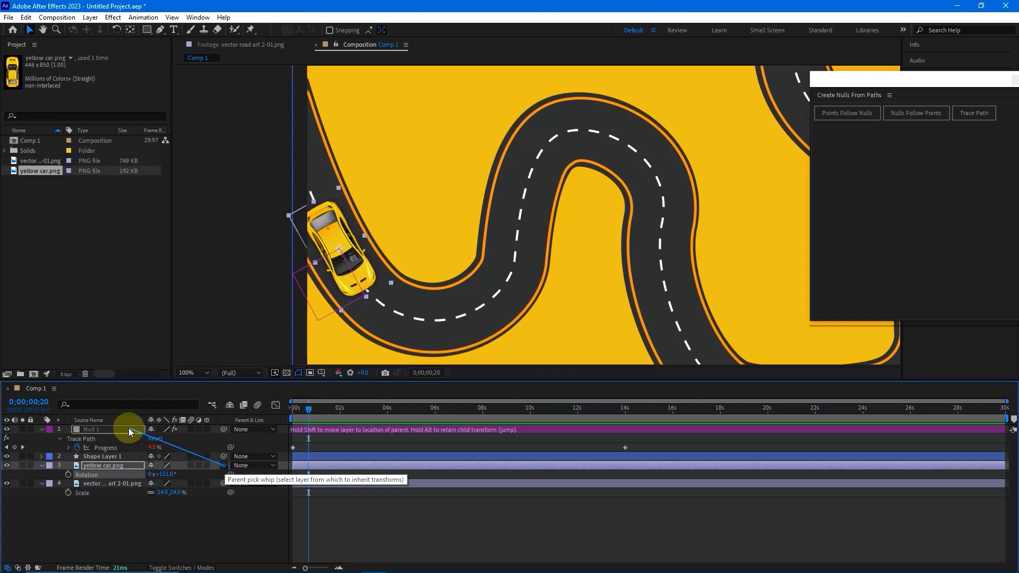
drag(128, 428, 129, 428)
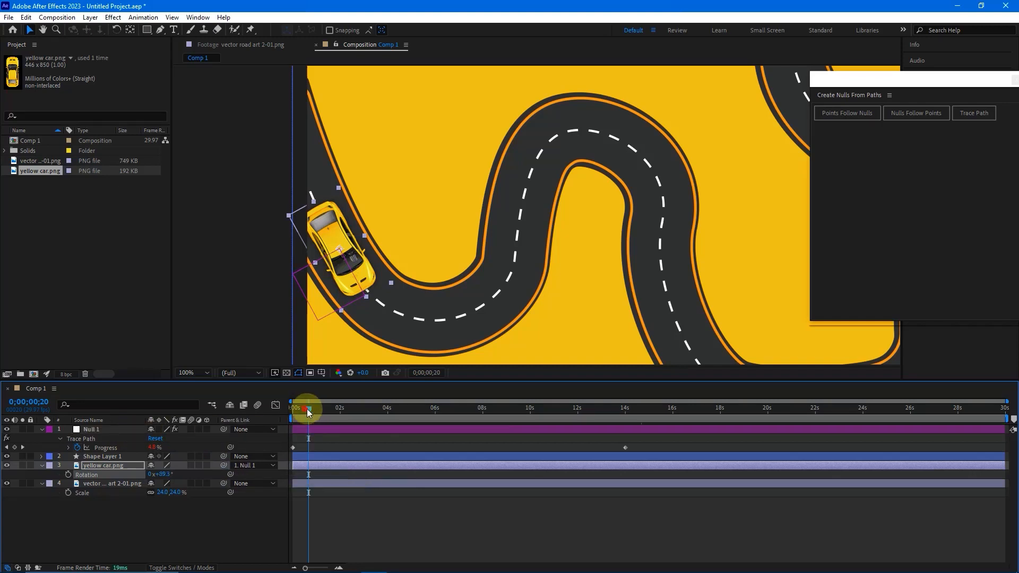
drag(308, 412, 296, 448)
- Fit the whole composition in the viewer and preview the car's drive along the road from the first frame
click(206, 373)
click(202, 385)
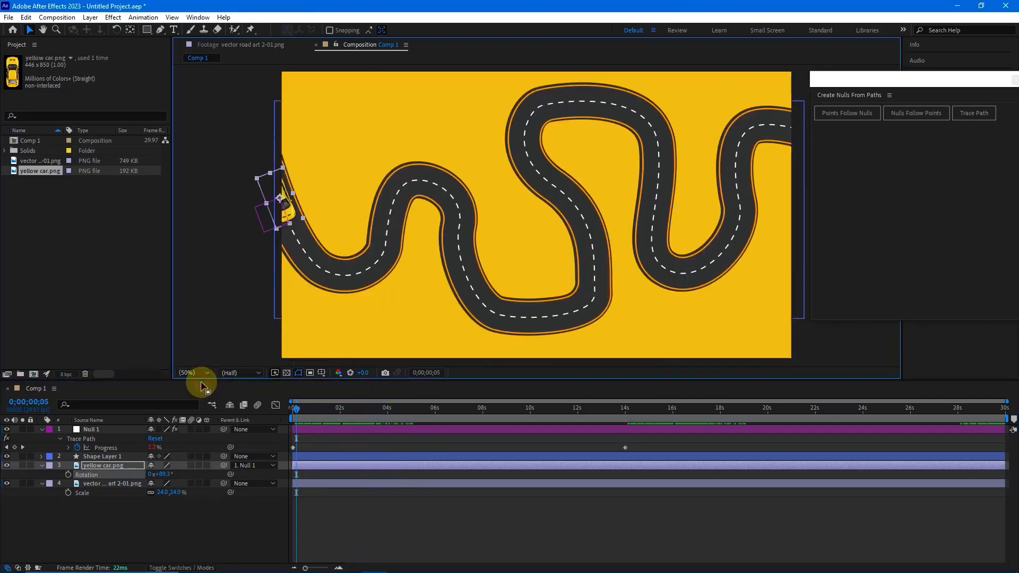
click(293, 406)
key(space)
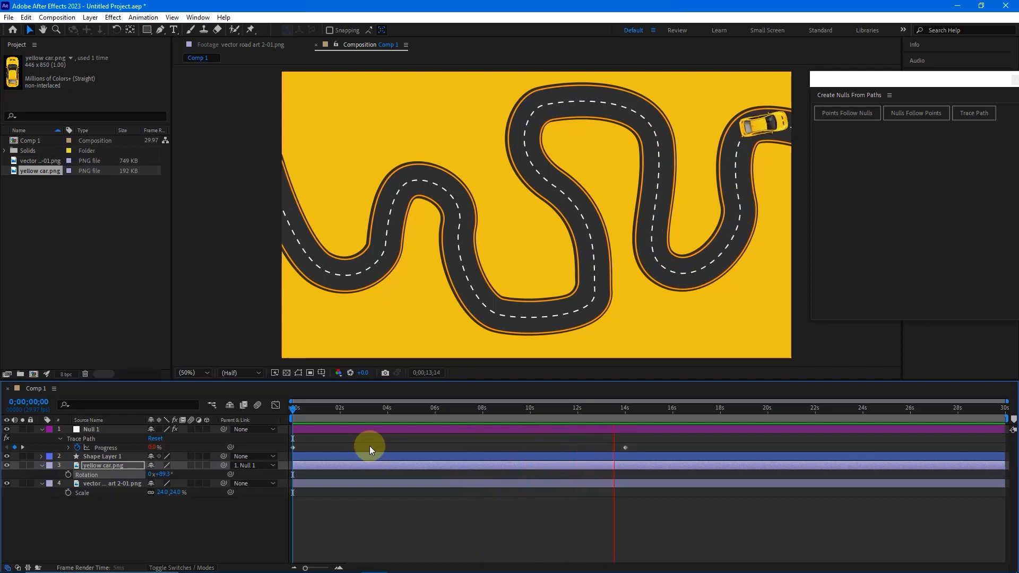
key(space)
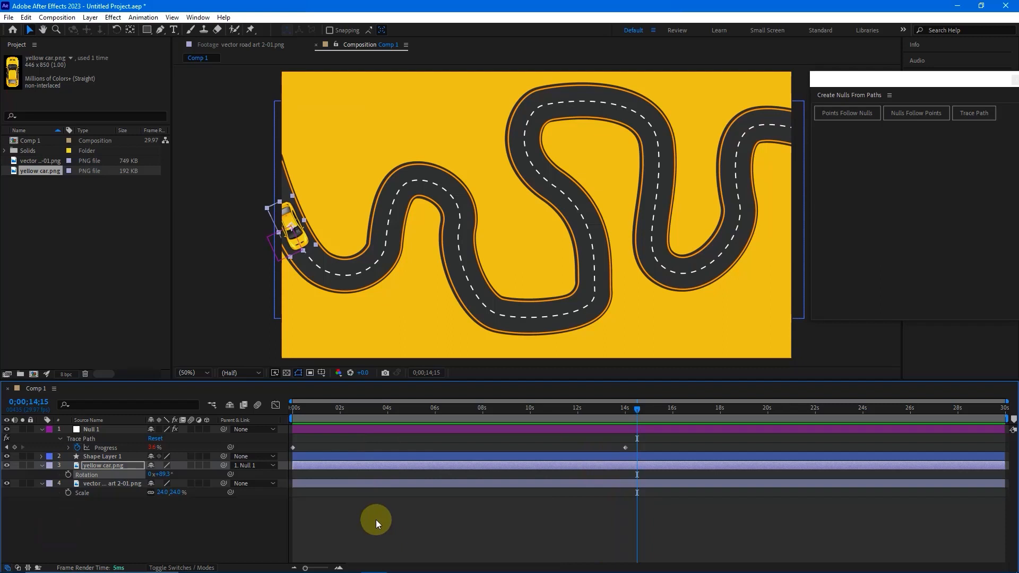
- Apply Easy Ease to both of Null 1's Trace Path Progress keyframes and preview the animation from the start
drag(650, 447, 291, 451)
right_click(292, 450)
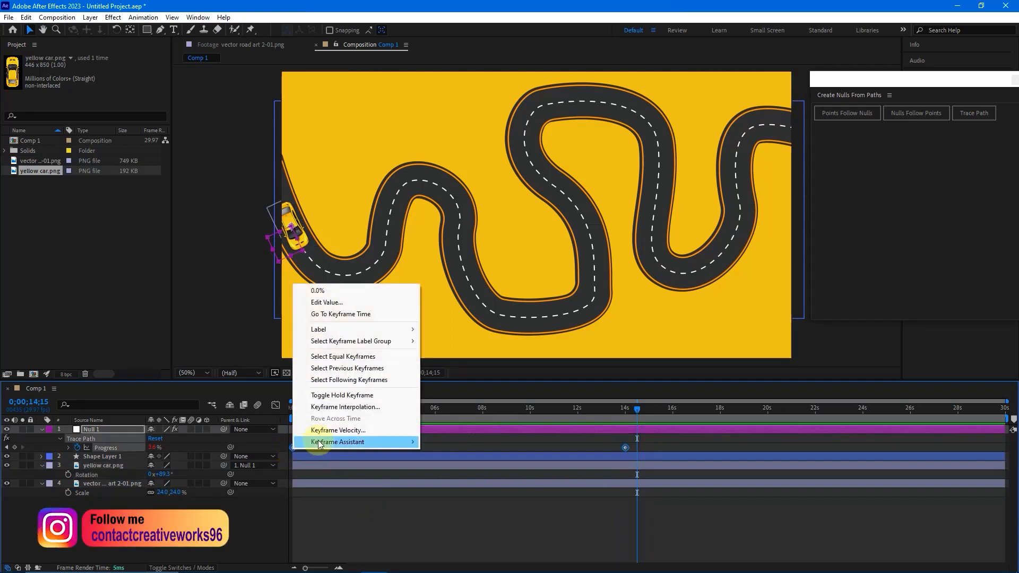
mouse_move(320, 444)
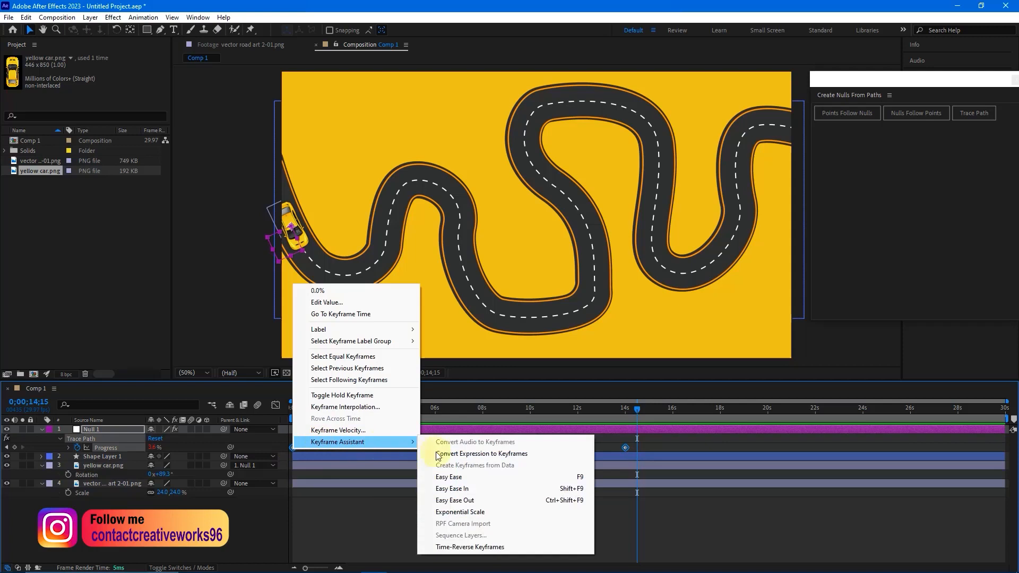
click(453, 476)
click(294, 408)
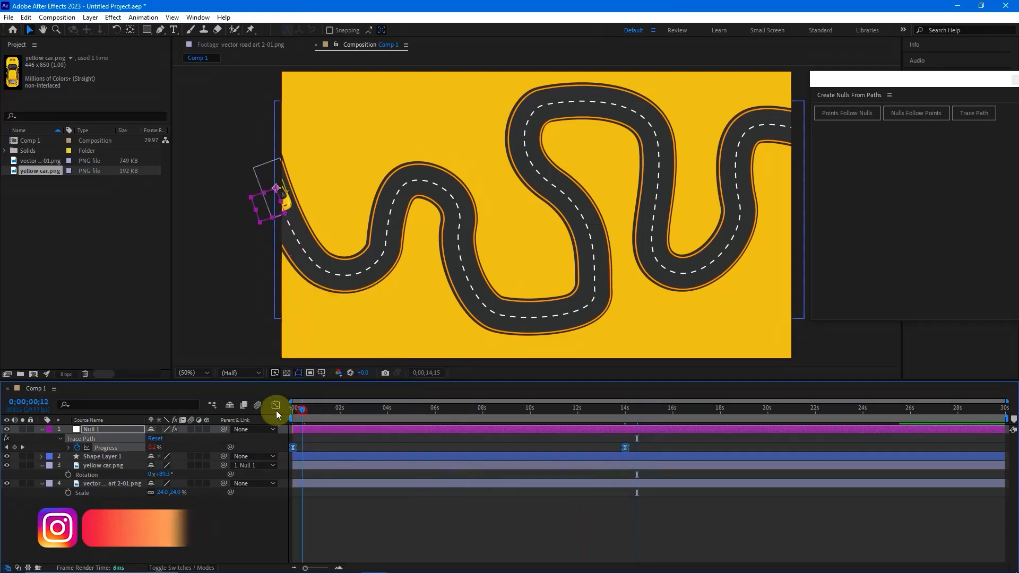
key(space)
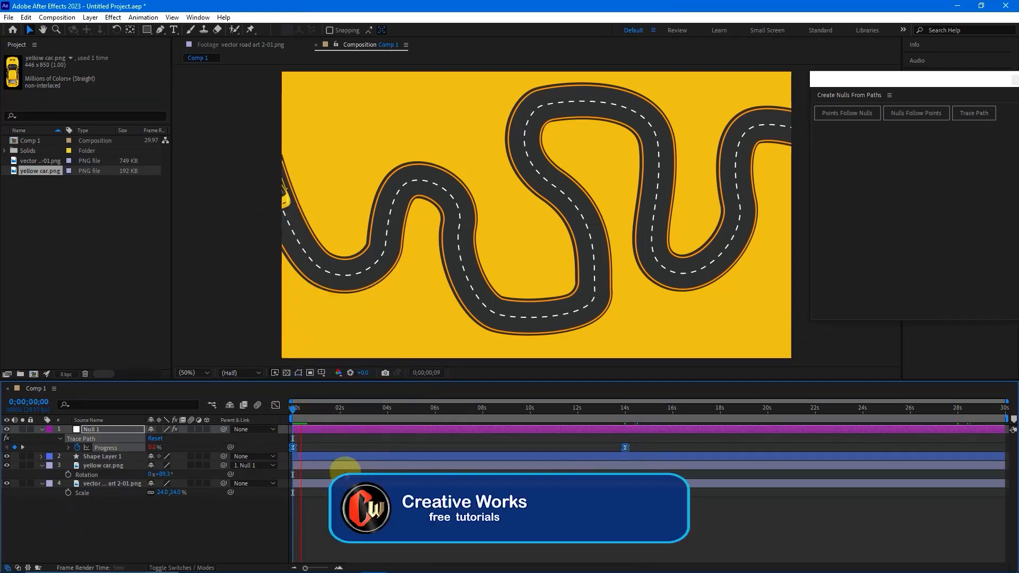